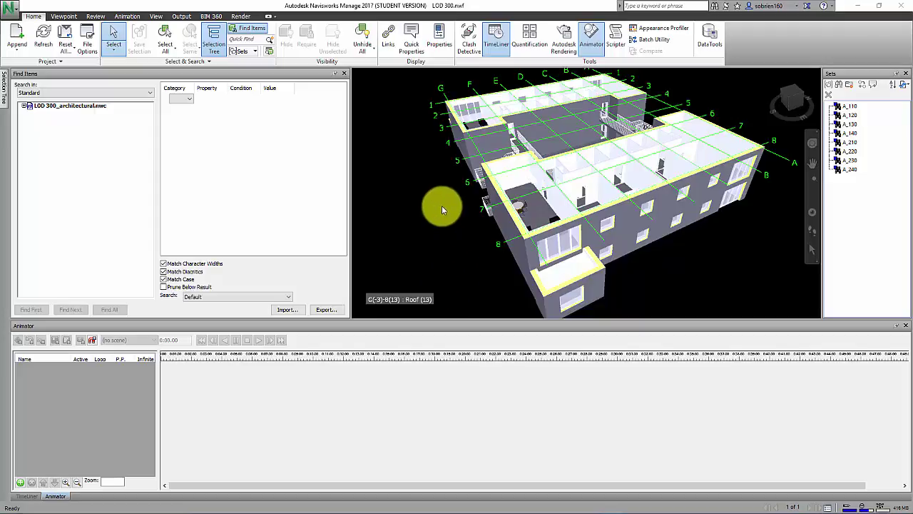
# Step: Switch to Chrome, look through the RevitCity crane results and view the Liebherr tower crane 120 ec h page on 3D Warehouse
pyautogui.click(359, 500)
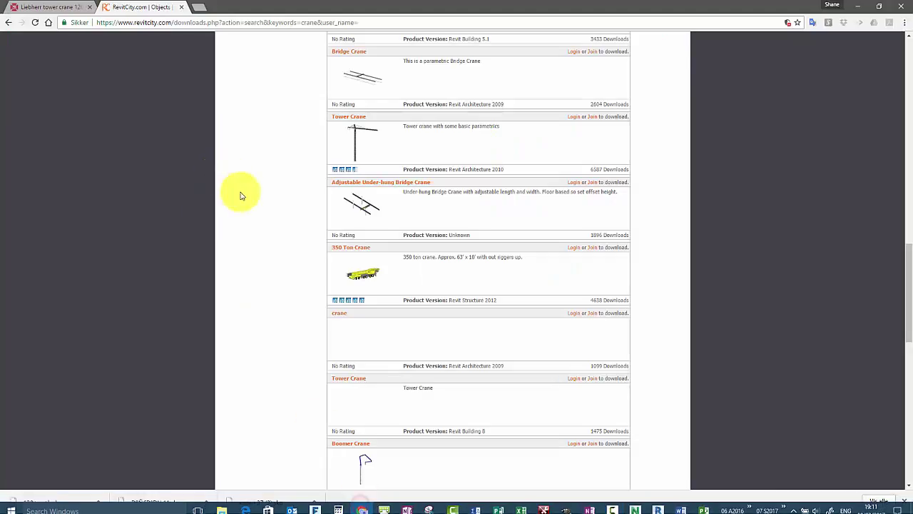
pyautogui.scroll(5, 306, 185)
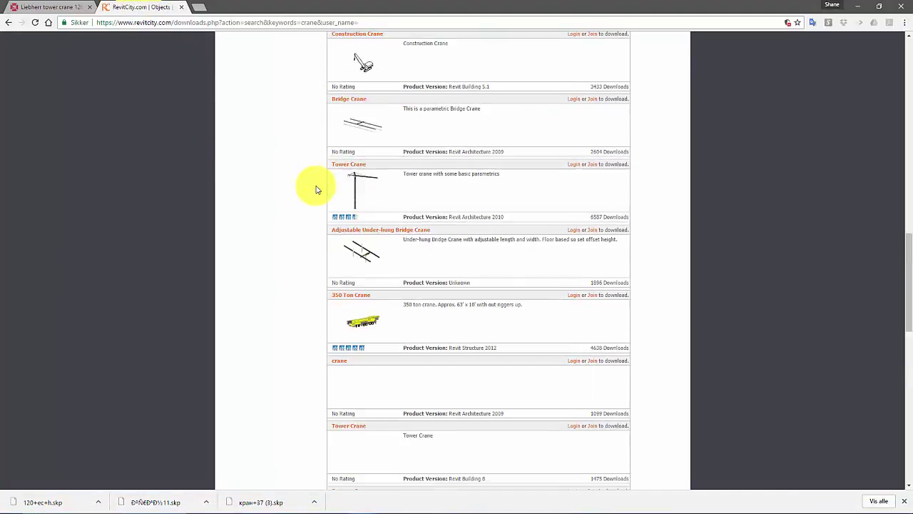
pyautogui.click(43, 7)
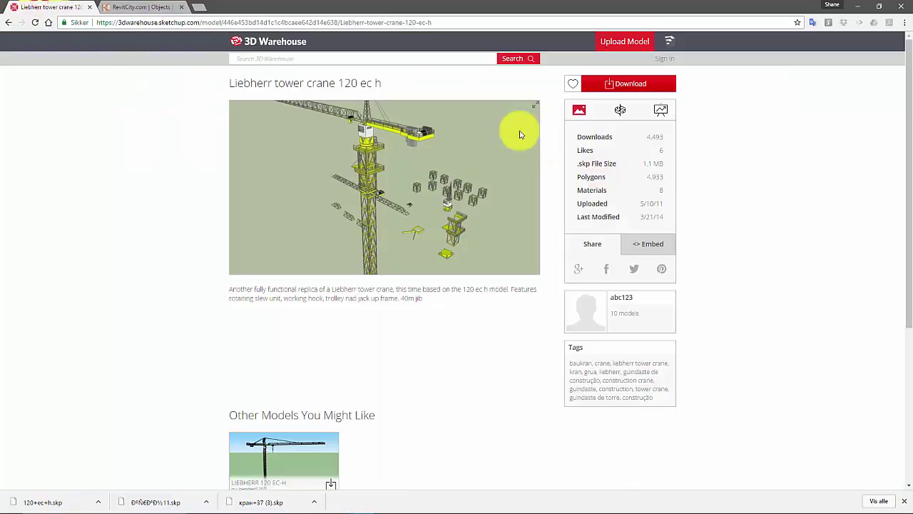
# Step: Open the 3D Warehouse home page in a new tab and search it for TRUCK
pyautogui.middleClick(283, 42)
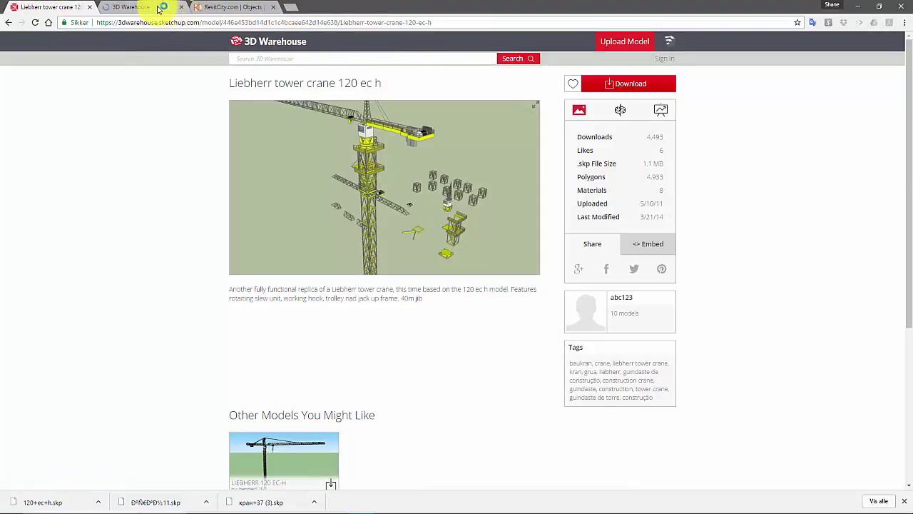
pyautogui.click(157, 7)
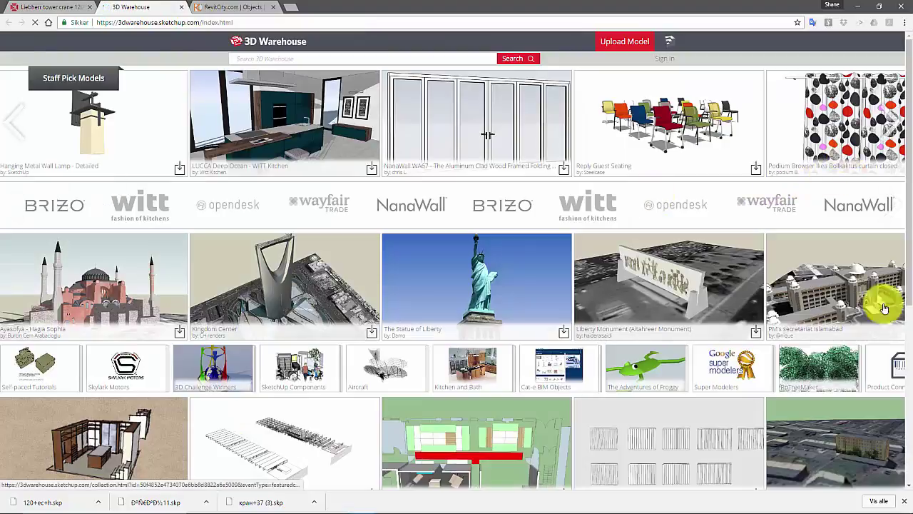
pyautogui.scroll(-4, 904, 342)
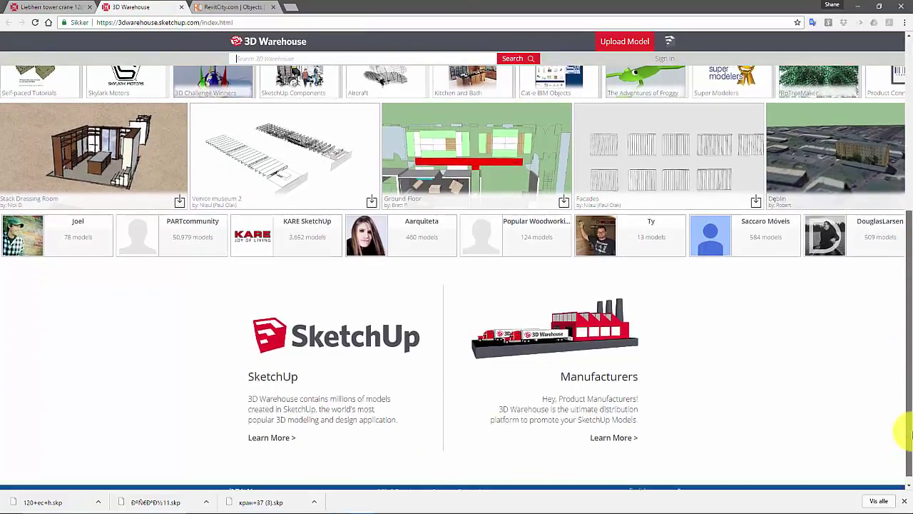
pyautogui.scroll(4, 899, 328)
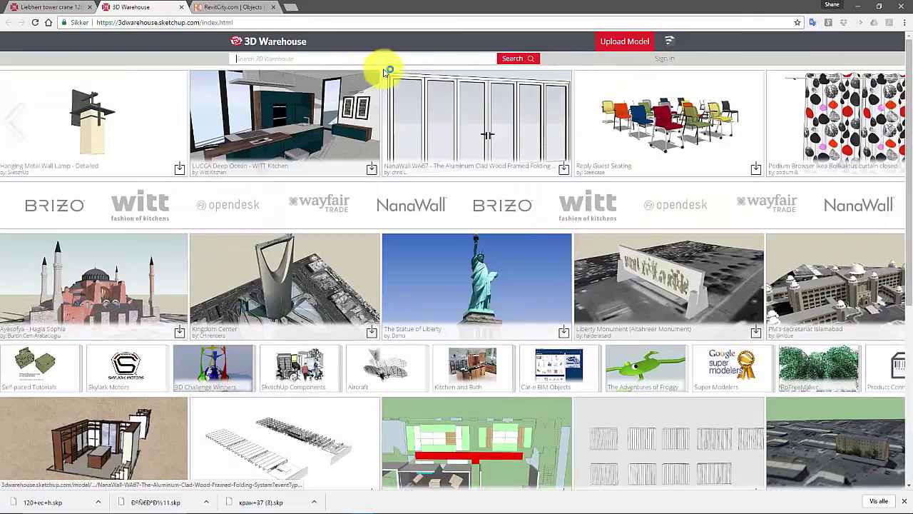
pyautogui.write('t')
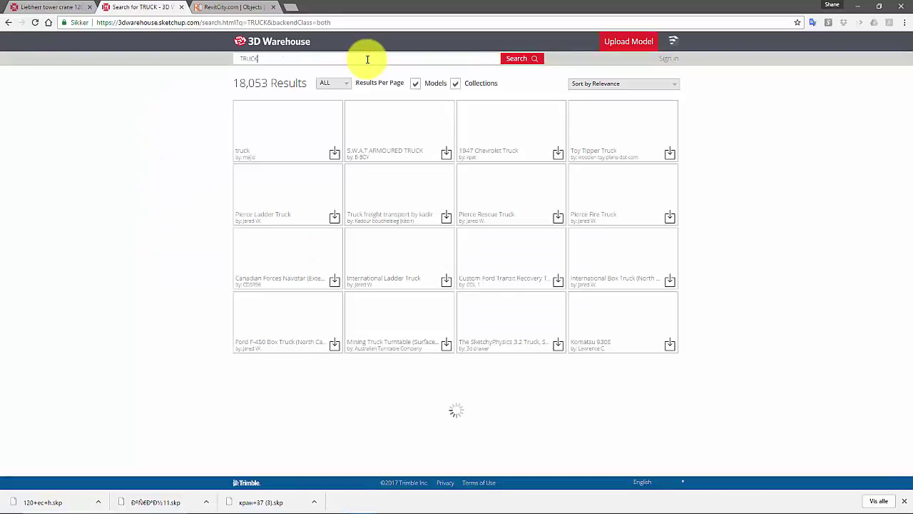
# Step: Browse the truck models in the 3D Warehouse search results, returning to the start of the list
pyautogui.scroll(-4, 910, 97)
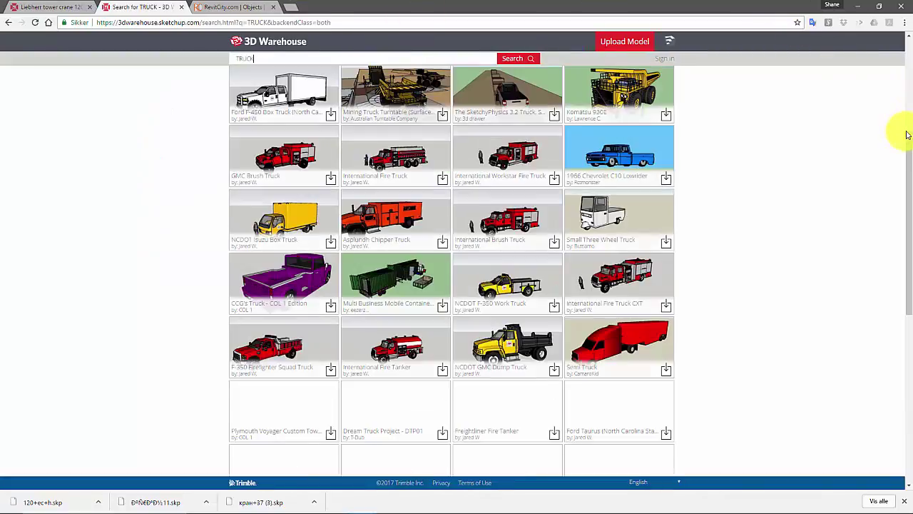
pyautogui.scroll(-4, 900, 188)
pyautogui.scroll(-4, 907, 285)
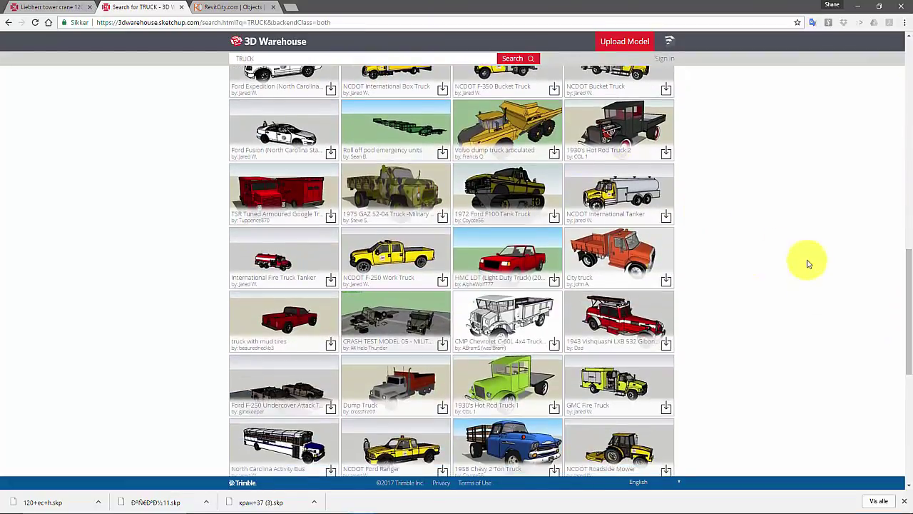
pyautogui.scroll(-6, 908, 327)
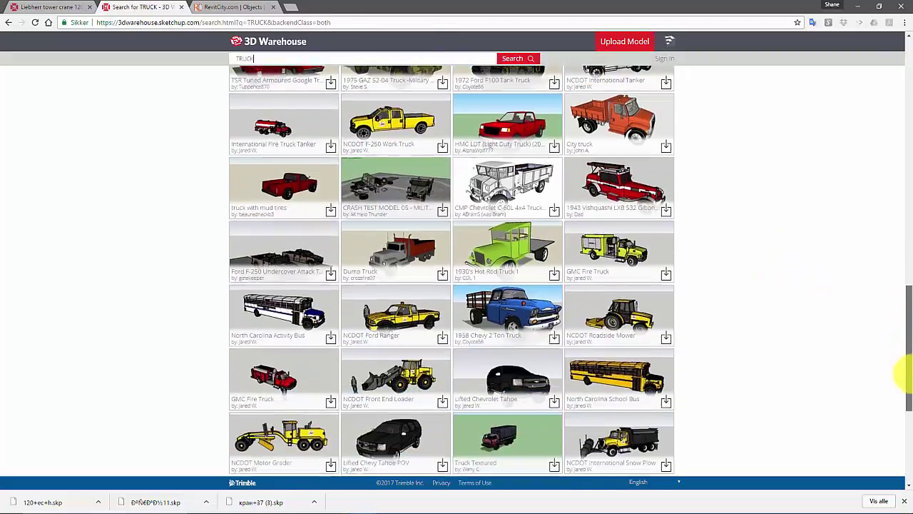
pyautogui.scroll(-4, 910, 433)
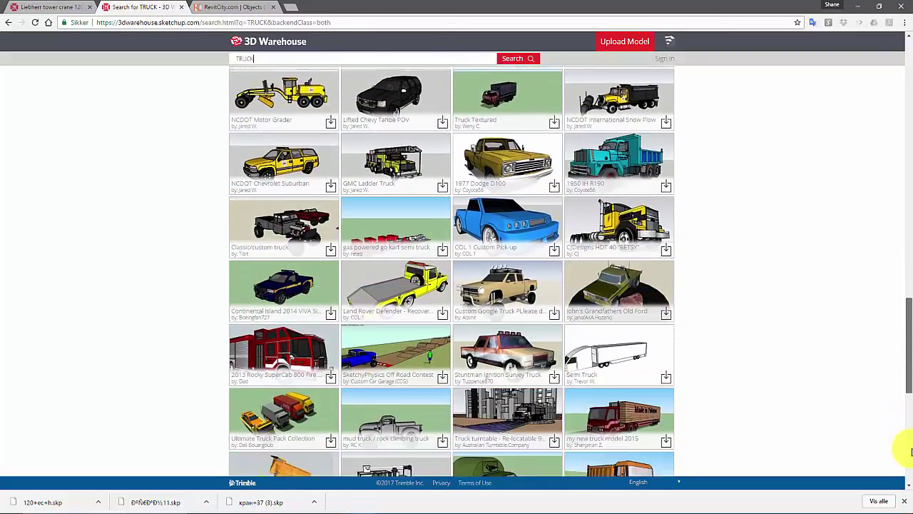
pyautogui.scroll(-1, 903, 483)
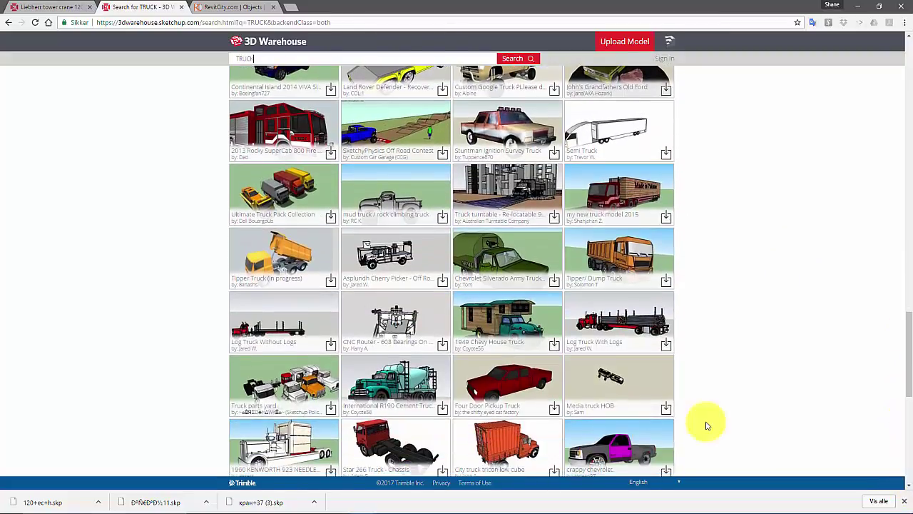
pyautogui.moveTo(908, 389); pyautogui.dragTo(905, 89)
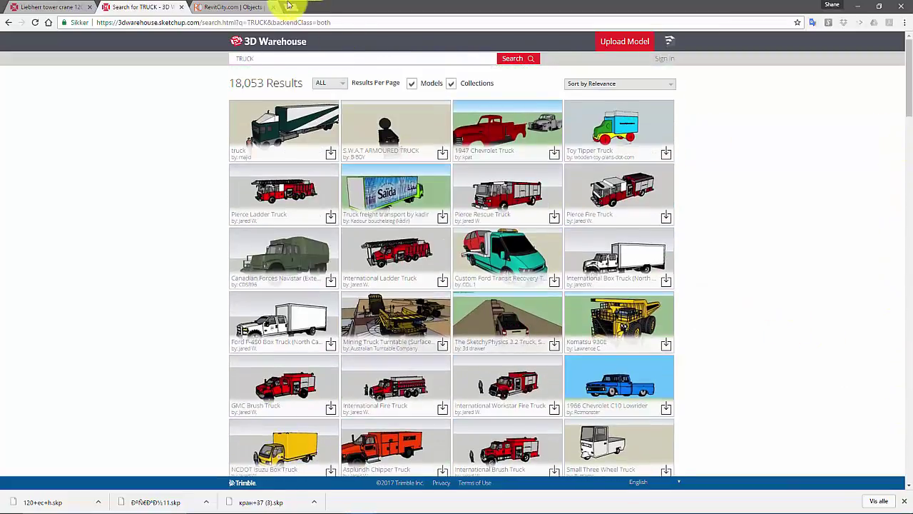
# Step: Return to the Liebherr tower crane 120 ec h page and download the crane as a SketchUp 2015 Model
pyautogui.click(215, 8)
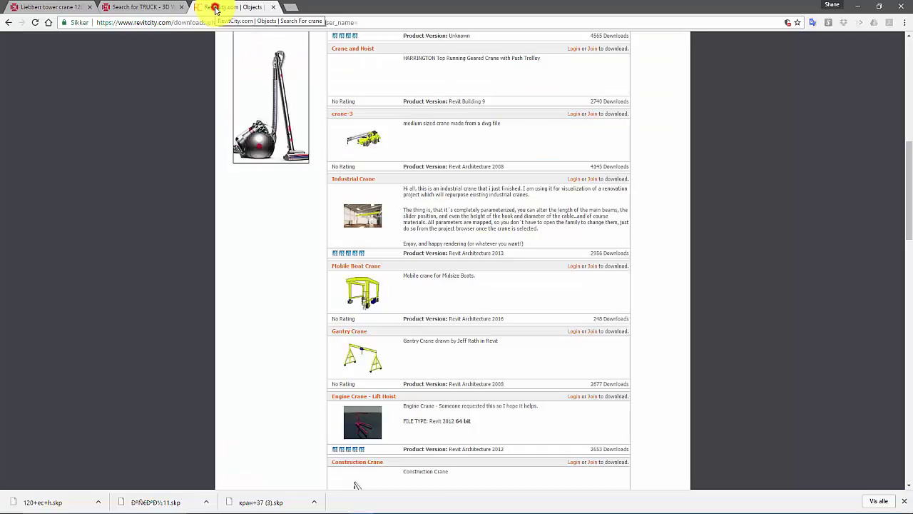
pyautogui.click(155, 7)
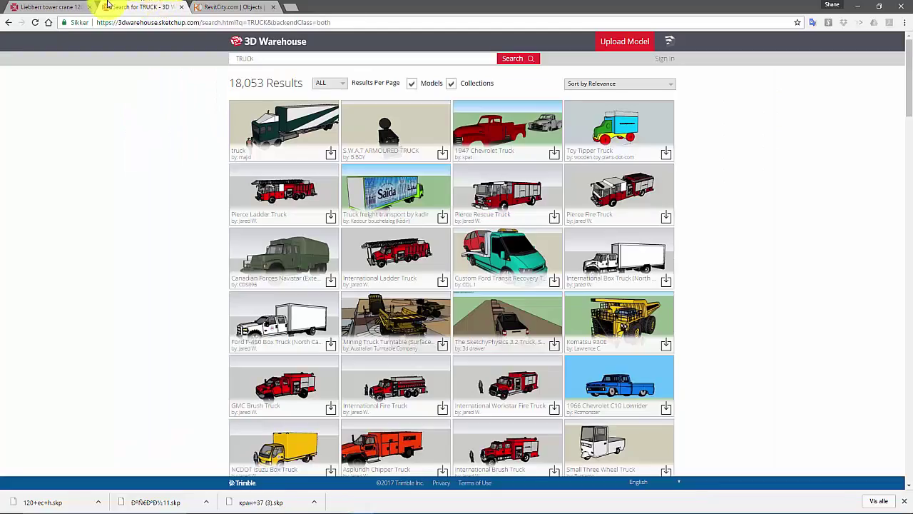
pyautogui.click(57, 7)
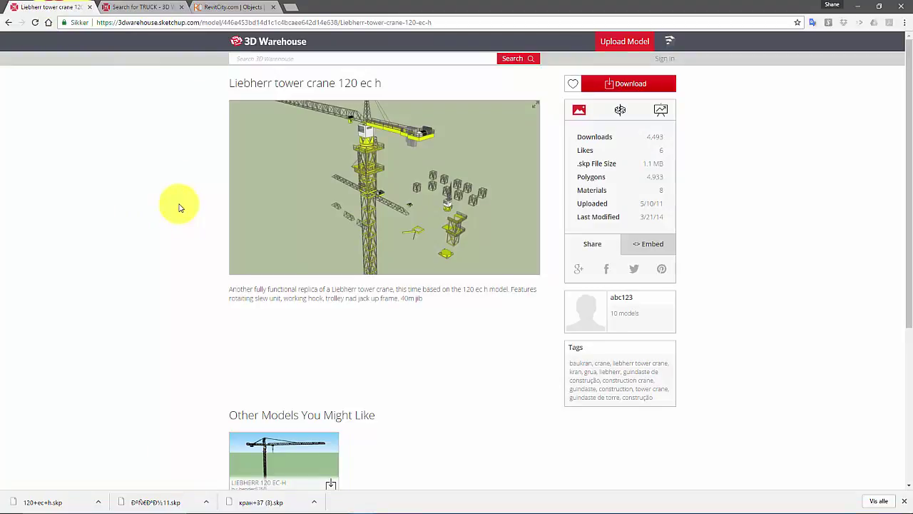
pyautogui.click(630, 86)
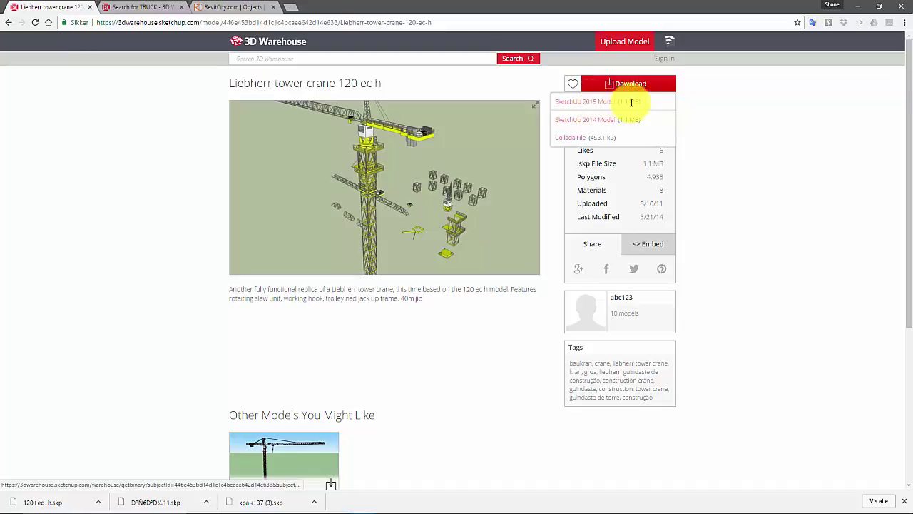
pyautogui.click(591, 103)
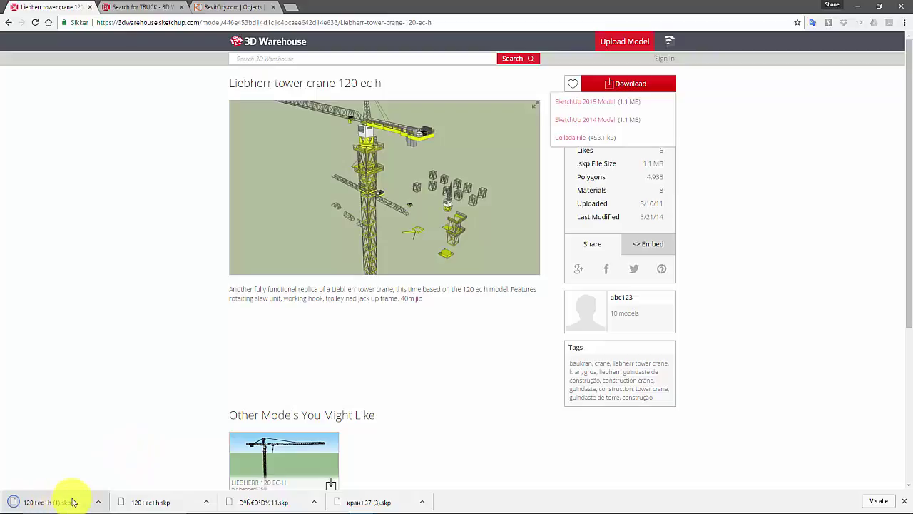
# Step: Switch to Navisworks Manage, start opening a file and browse to the Downloads folder
pyautogui.moveTo(244, 492)
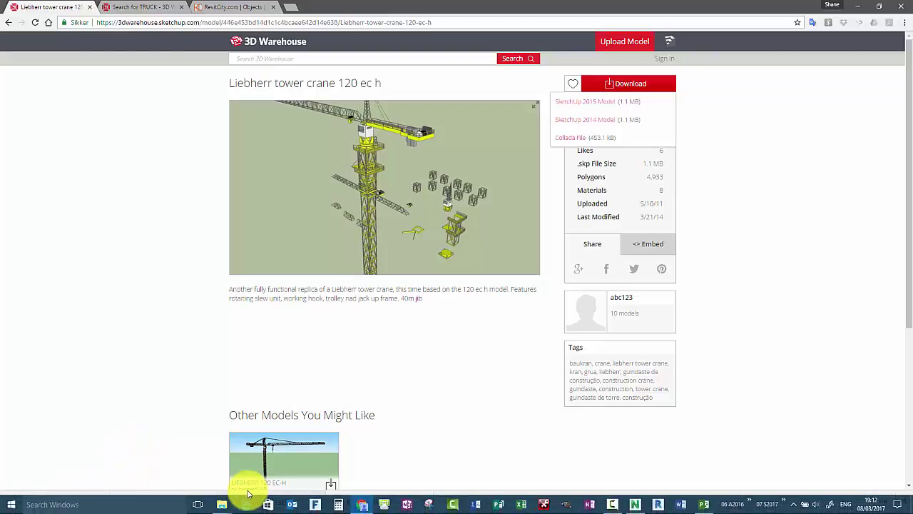
pyautogui.click(634, 504)
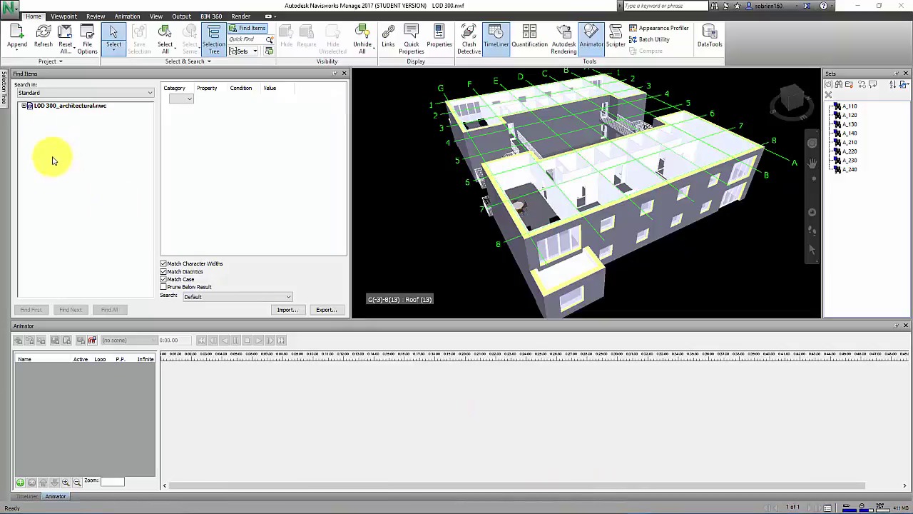
pyautogui.click(7, 13)
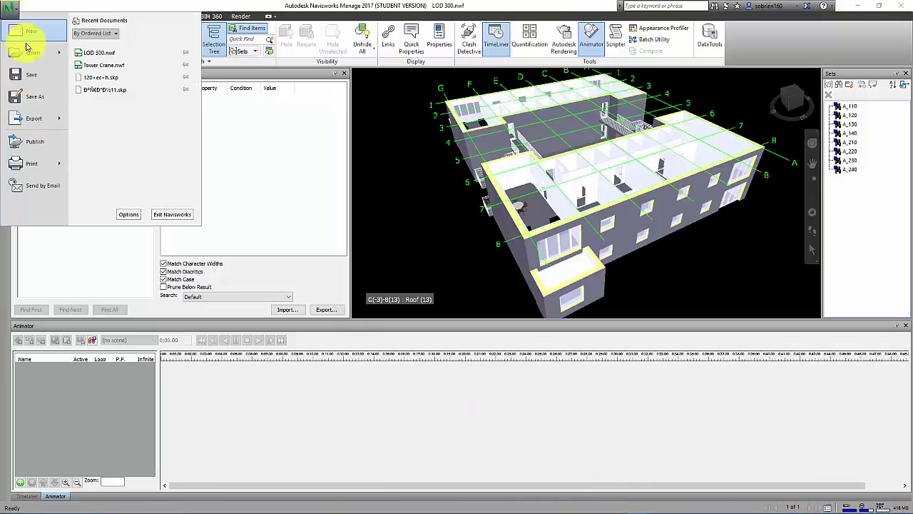
pyautogui.moveTo(41, 53)
pyautogui.click(121, 55)
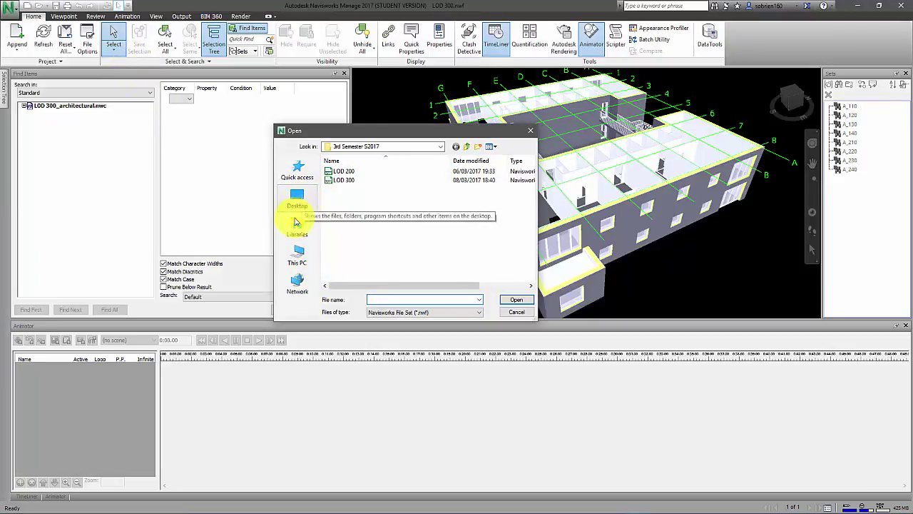
pyautogui.click(297, 251)
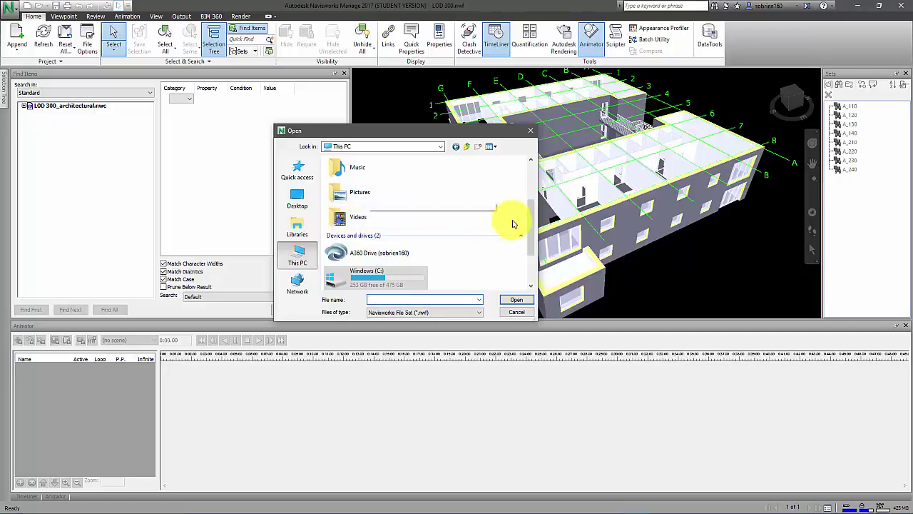
pyautogui.moveTo(534, 210); pyautogui.dragTo(532, 182)
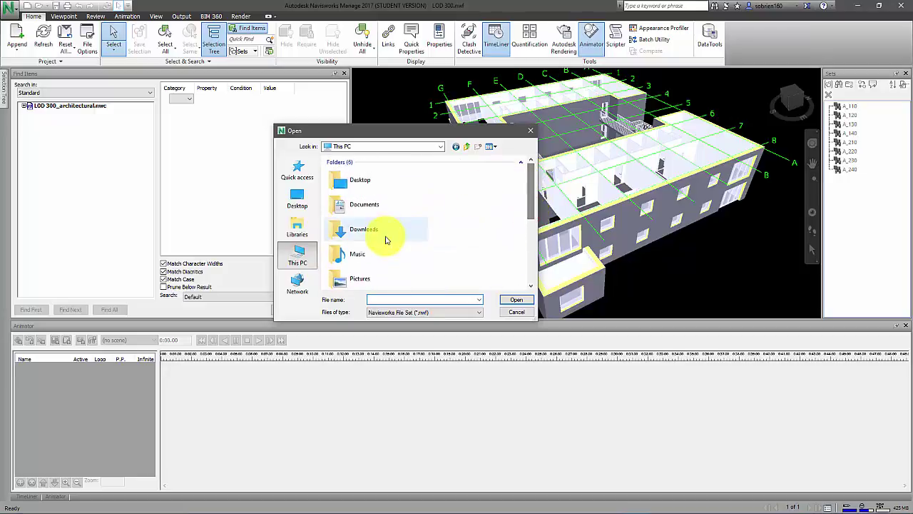
pyautogui.doubleClick(382, 232)
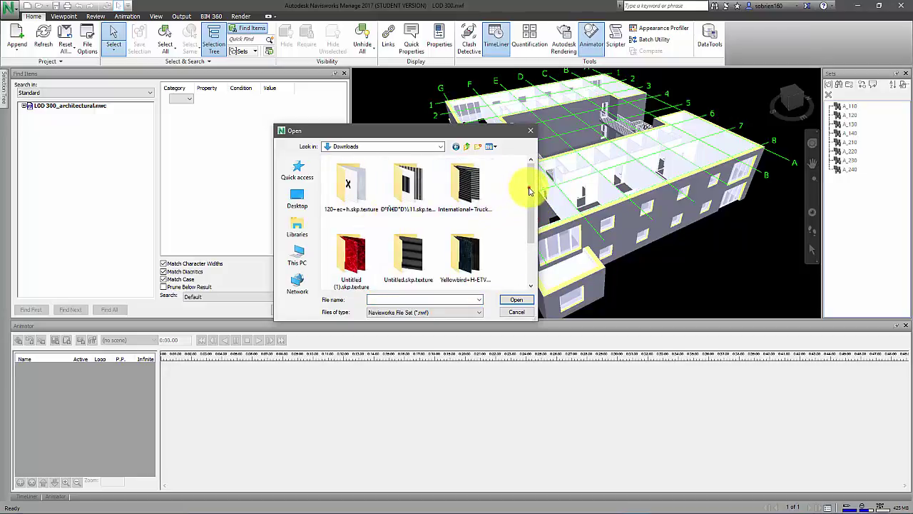
# Step: Set the file type to SketchUp (*.skp) and open 120+ec+h (1).skp
pyautogui.moveTo(531, 184); pyautogui.dragTo(531, 241)
pyautogui.click(480, 313)
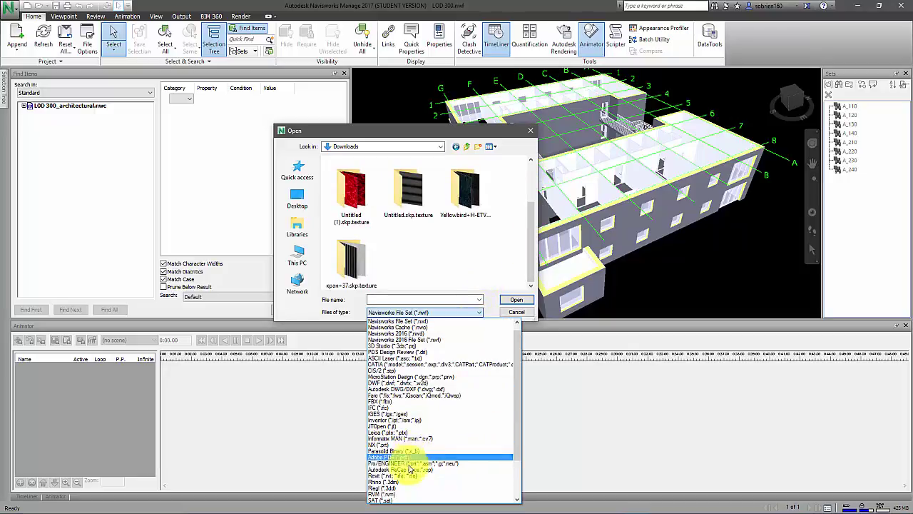
pyautogui.scroll(-1, 404, 489)
pyautogui.click(403, 488)
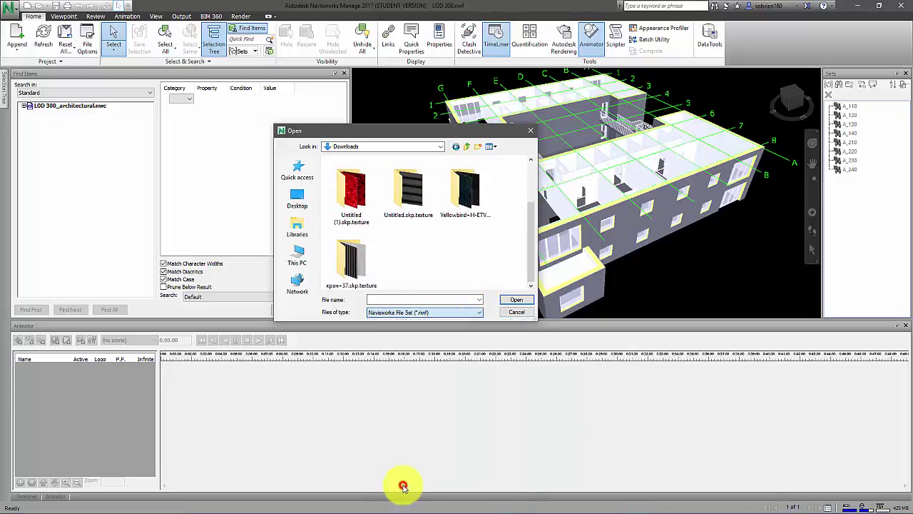
pyautogui.click(414, 264)
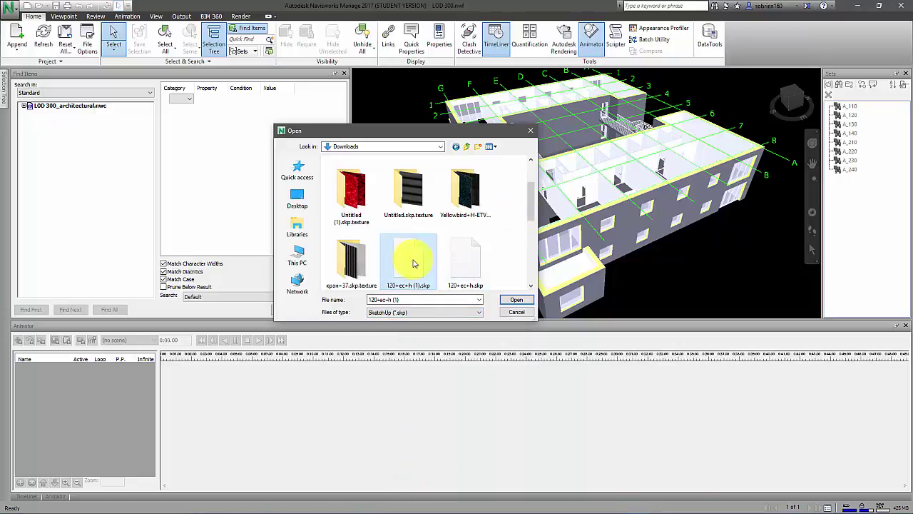
pyautogui.click(510, 300)
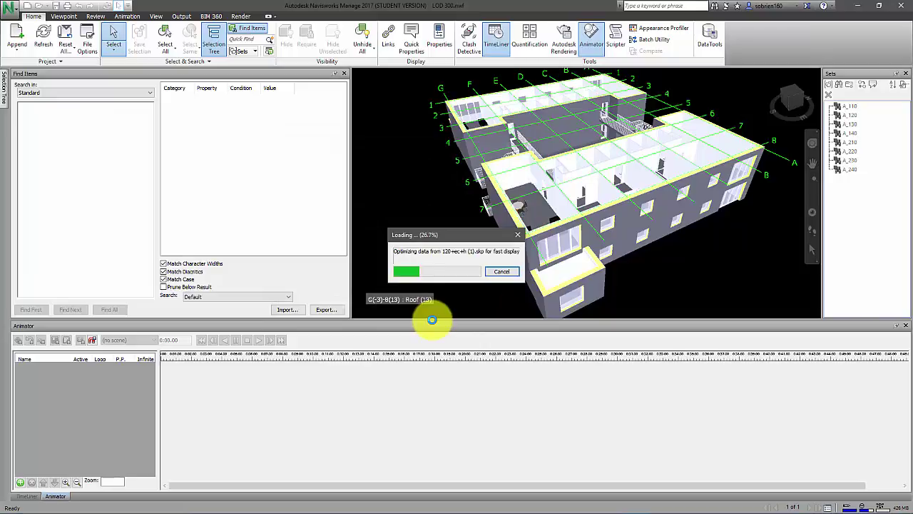
# Step: Select all loose parts lying beside the assembled tower crane with Select Box and hide them
pyautogui.scroll(-1, 481, 255)
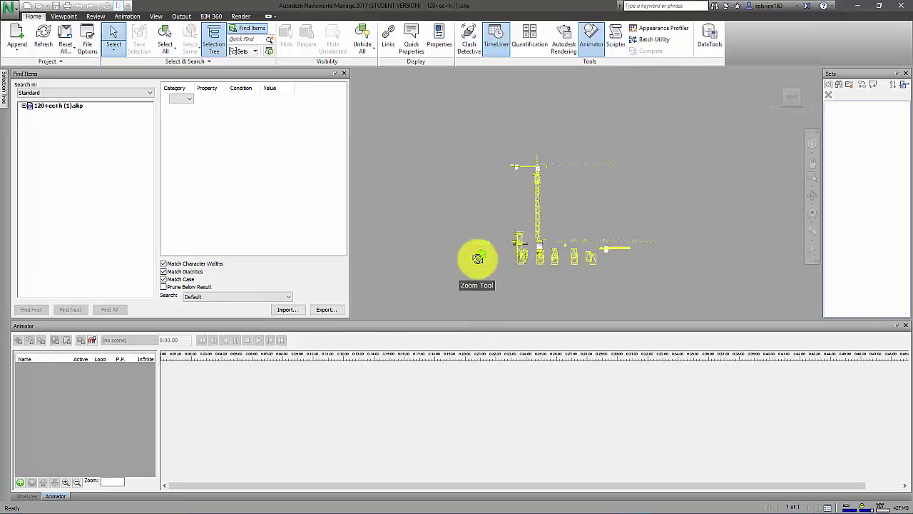
pyautogui.keyDown('shift'); pyautogui.moveTo(478, 258); pyautogui.dragTo(519, 259, button='middle'); pyautogui.keyUp('shift')
pyautogui.click(107, 54)
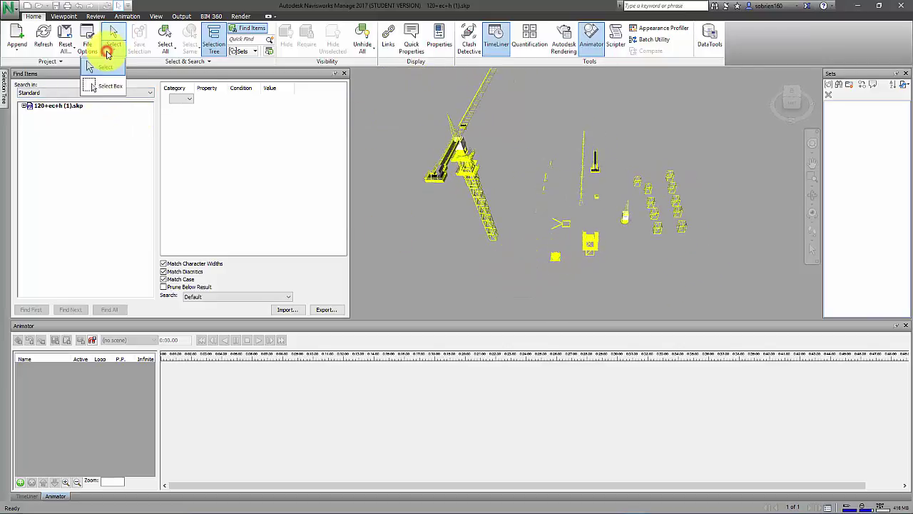
pyautogui.click(107, 86)
pyautogui.moveTo(712, 102); pyautogui.dragTo(520, 280)
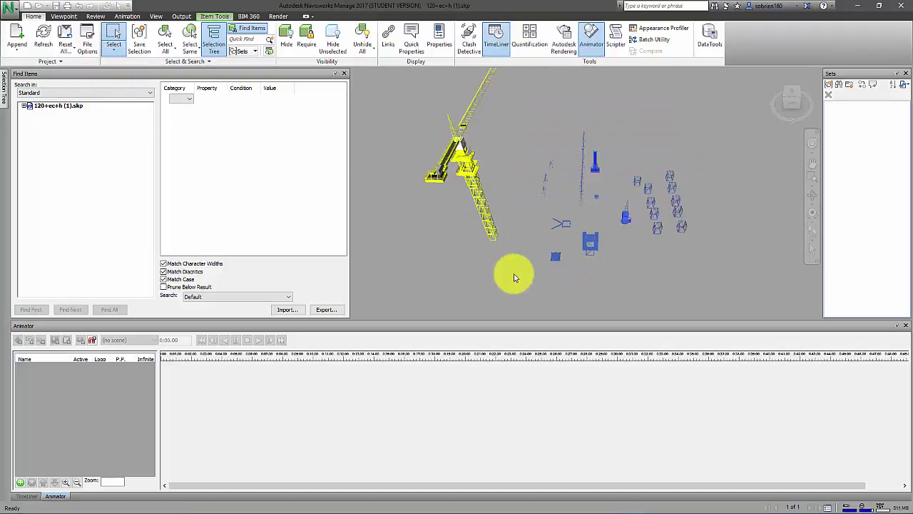
pyautogui.click(286, 41)
# Step: Expand the crane file's Assembly in the Find Items tree and try picking the boom's parts from its visible Instance entries
pyautogui.moveTo(585, 193)
pyautogui.keyDown('shift'); pyautogui.mouseDown(button='middle')
pyautogui.moveTo(606, 208)
pyautogui.moveTo(536, 247)
pyautogui.moveTo(555, 226)
pyautogui.moveTo(595, 253)
pyautogui.moveTo(547, 241)
pyautogui.moveTo(585, 185)
pyautogui.moveTo(653, 215)
pyautogui.moveTo(654, 206)
pyautogui.moveTo(533, 204)
pyautogui.moveTo(542, 214)
pyautogui.moveTo(581, 197)
pyautogui.mouseUp(button='middle'); pyautogui.keyUp('shift')
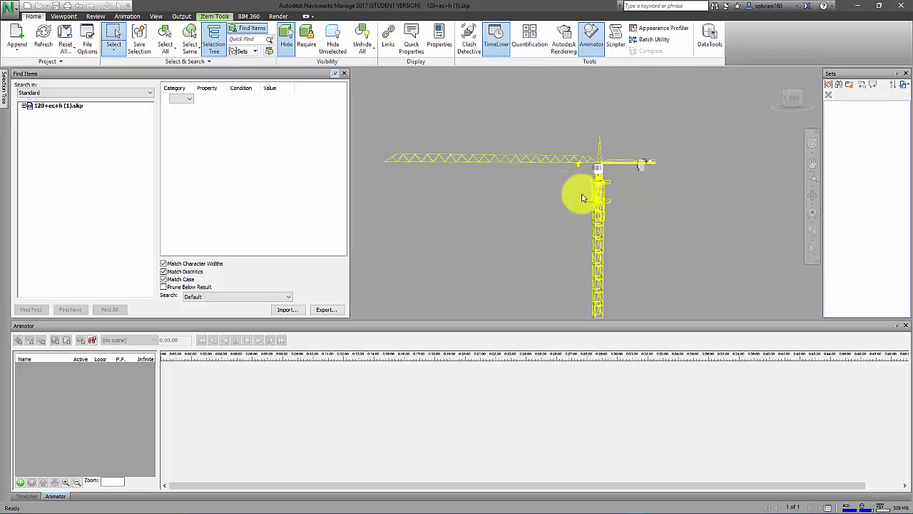
pyautogui.click(23, 106)
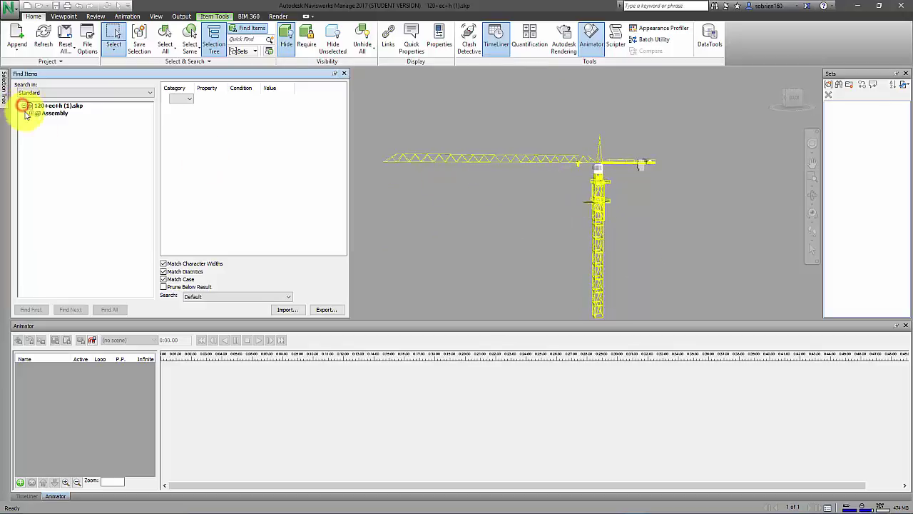
pyautogui.click(31, 114)
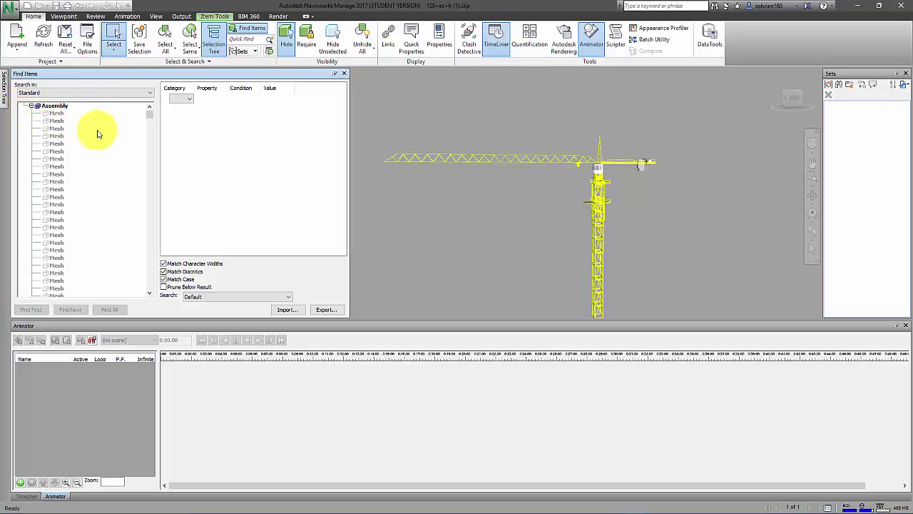
pyautogui.moveTo(149, 116); pyautogui.dragTo(147, 281)
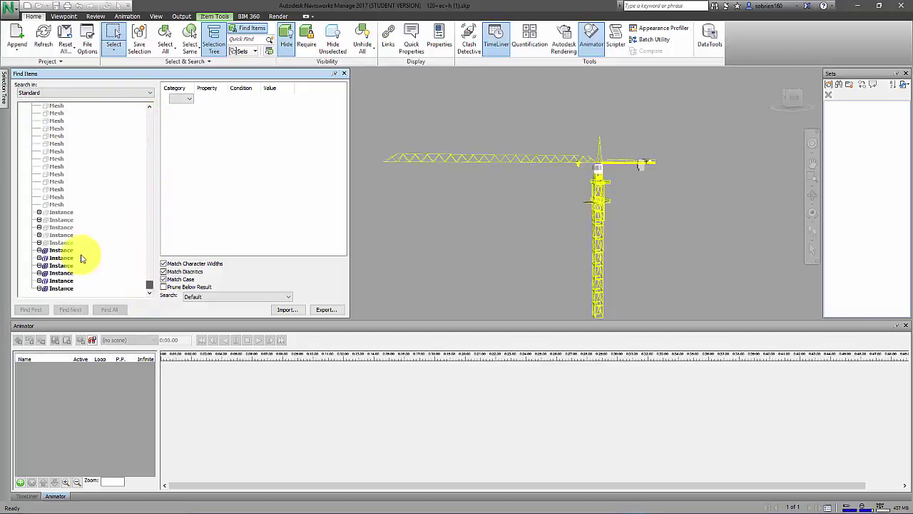
pyautogui.click(60, 258)
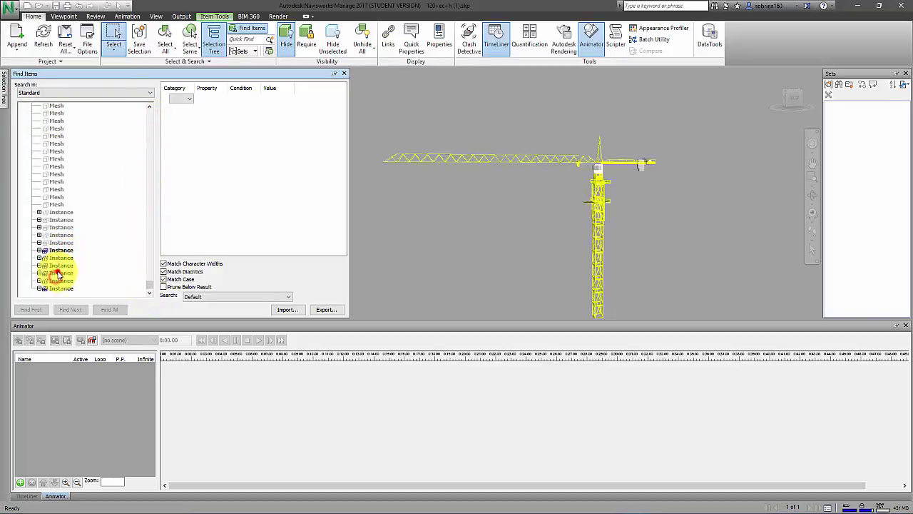
pyautogui.keyDown('shift'); pyautogui.click(58, 275); pyautogui.keyUp('shift')
# Step: In the Selection Tree, select the Assembly's Instance that contains the crane's jib, cab, mast peak and counterweight
pyautogui.click(4, 93)
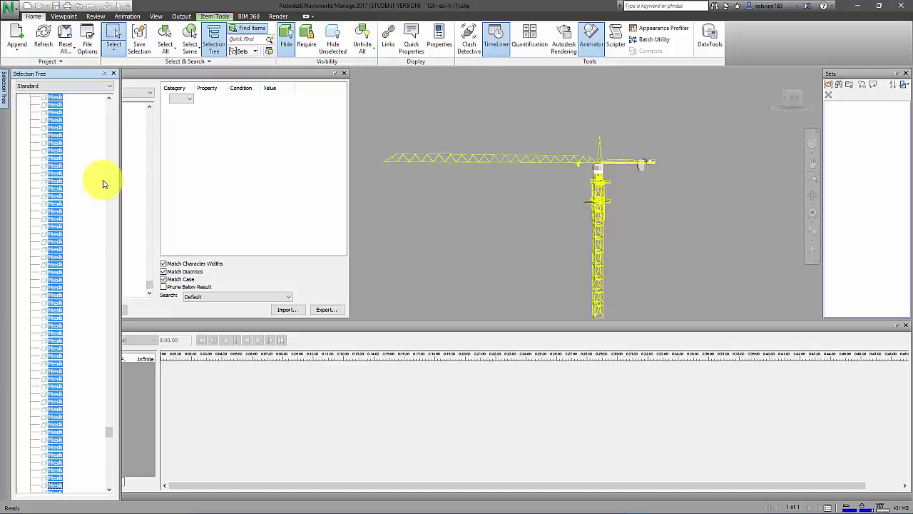
pyautogui.moveTo(110, 432); pyautogui.dragTo(114, 104)
pyautogui.click(34, 104)
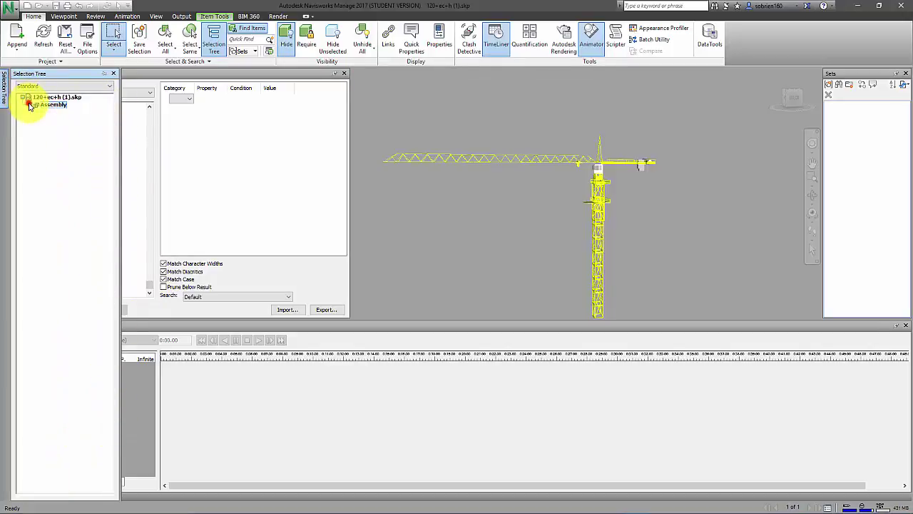
pyautogui.click(47, 105)
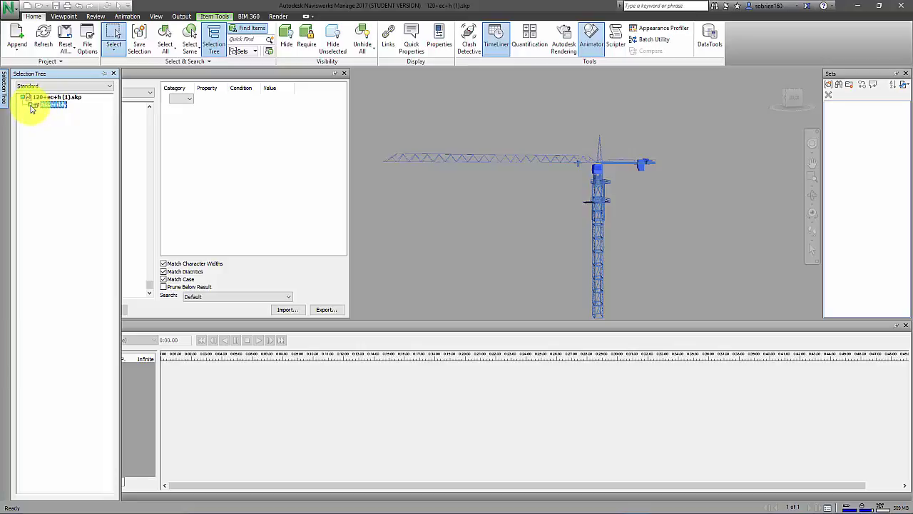
pyautogui.click(30, 104)
pyautogui.moveTo(107, 107); pyautogui.dragTo(110, 479)
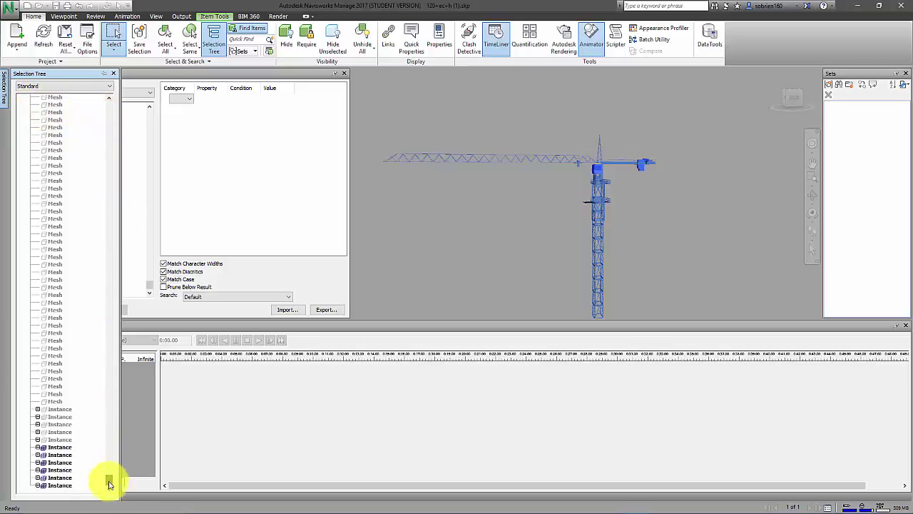
pyautogui.click(57, 448)
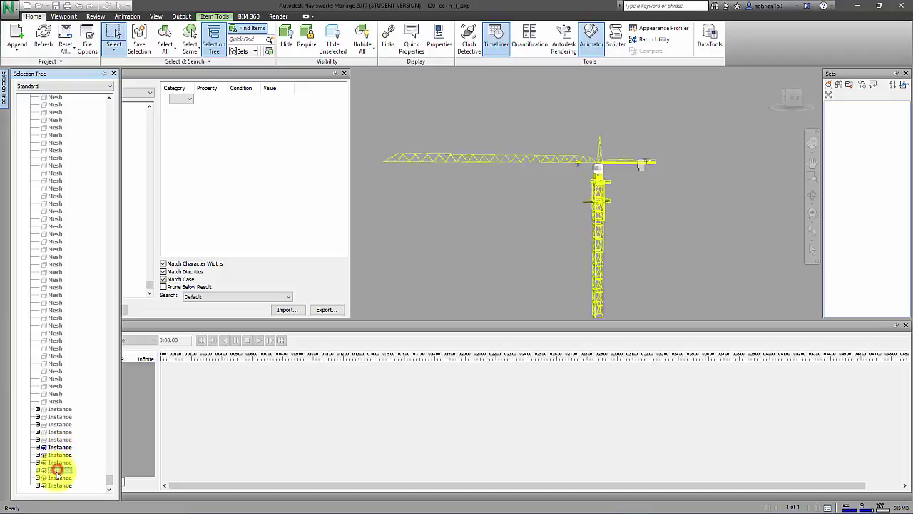
pyautogui.click(56, 478)
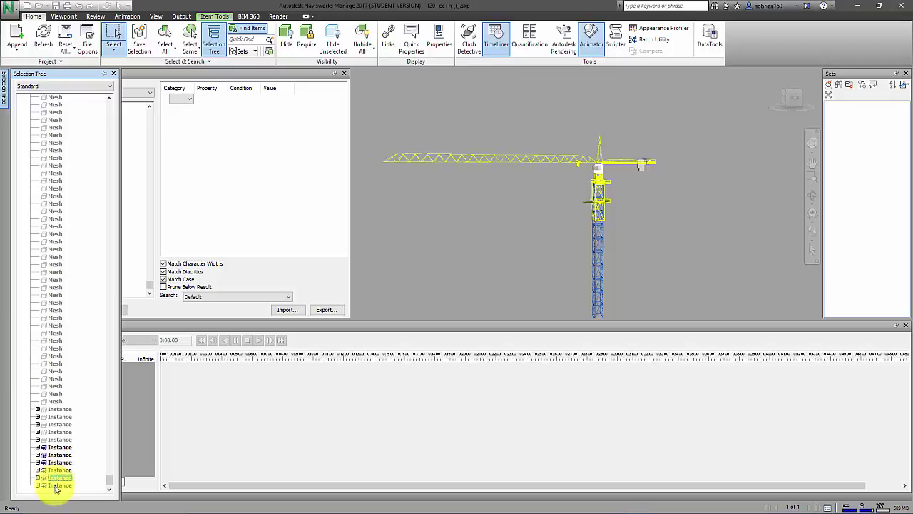
pyautogui.click(57, 486)
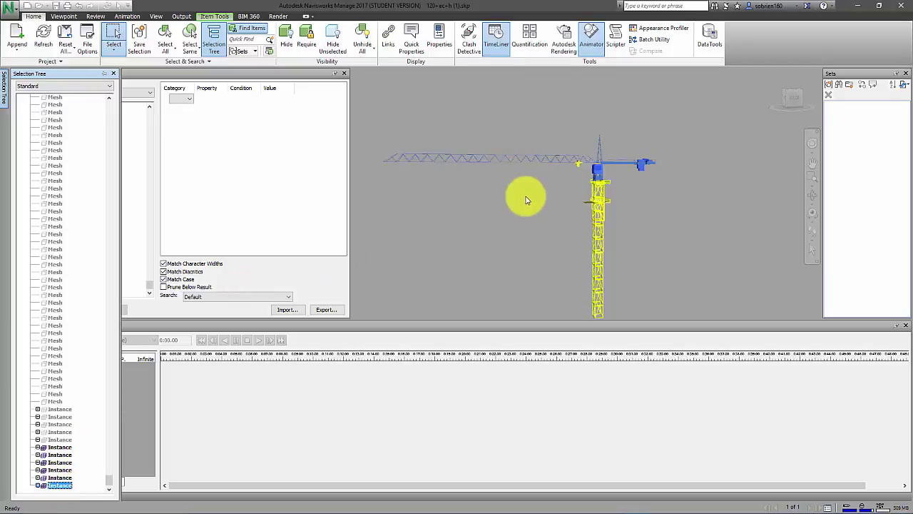
# Step: Add the trolley hanging under the jib to the selected upper crane parts using Select Box
pyautogui.scroll(5, 602, 163)
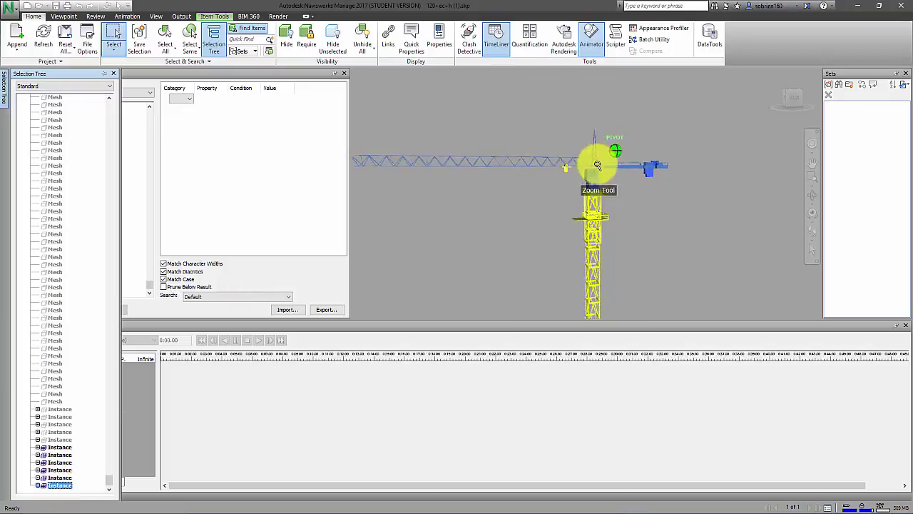
pyautogui.keyDown('shift'); pyautogui.moveTo(553, 177); pyautogui.dragTo(559, 201, button='middle'); pyautogui.keyUp('shift')
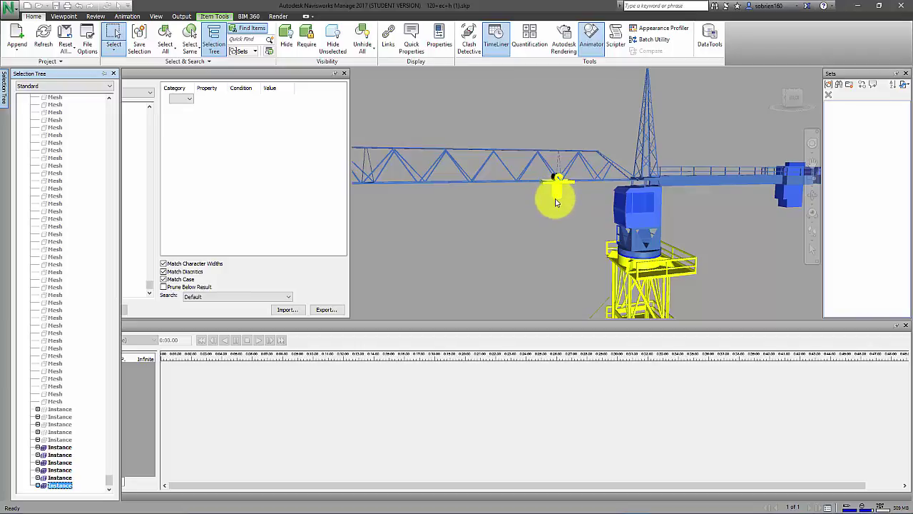
pyautogui.click(114, 50)
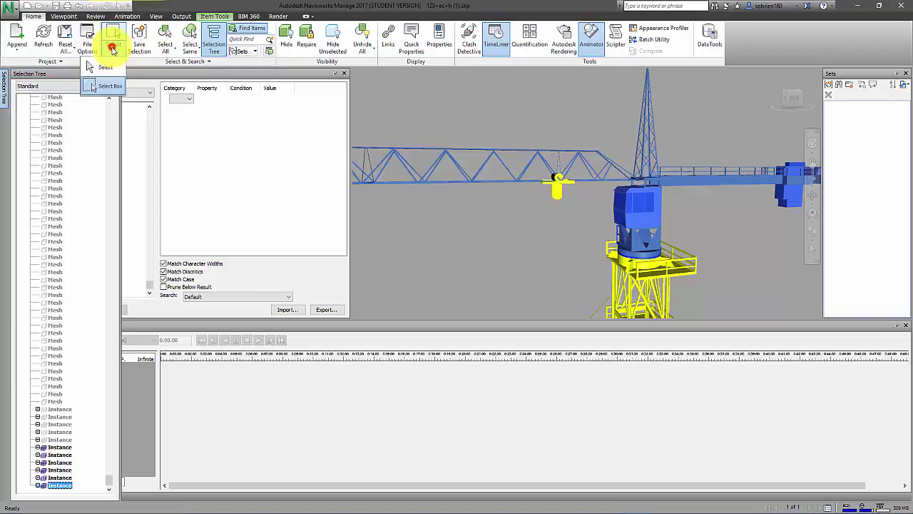
pyautogui.click(107, 85)
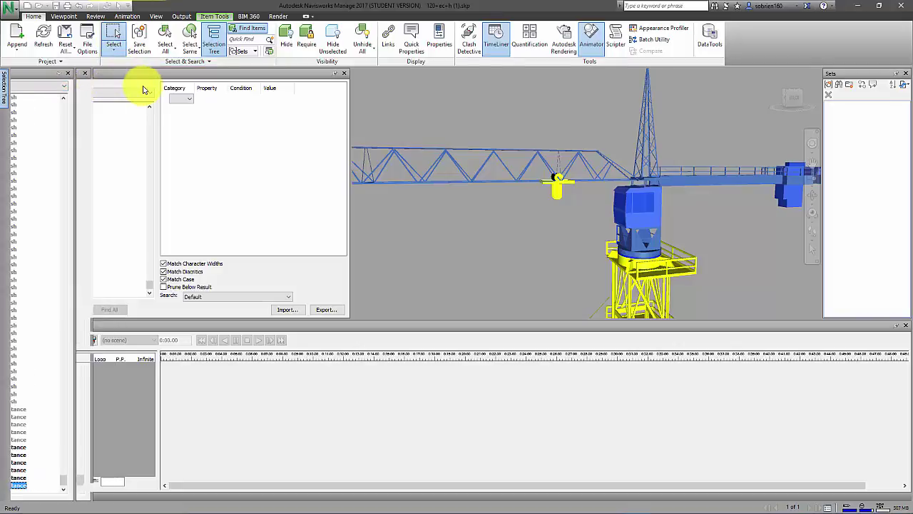
pyautogui.moveTo(591, 116); pyautogui.dragTo(523, 223)
# Step: Save the selected jib, cab, counterweight and trolley as a selection set named Crane Boom
pyautogui.scroll(-5, 521, 225)
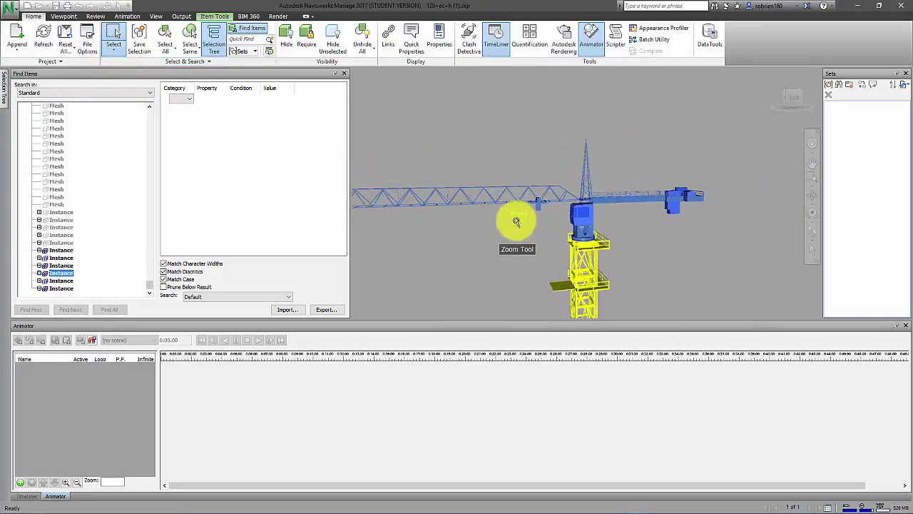
pyautogui.scroll(-1, 672, 196)
pyautogui.moveTo(662, 203); pyautogui.dragTo(614, 205, button='middle')
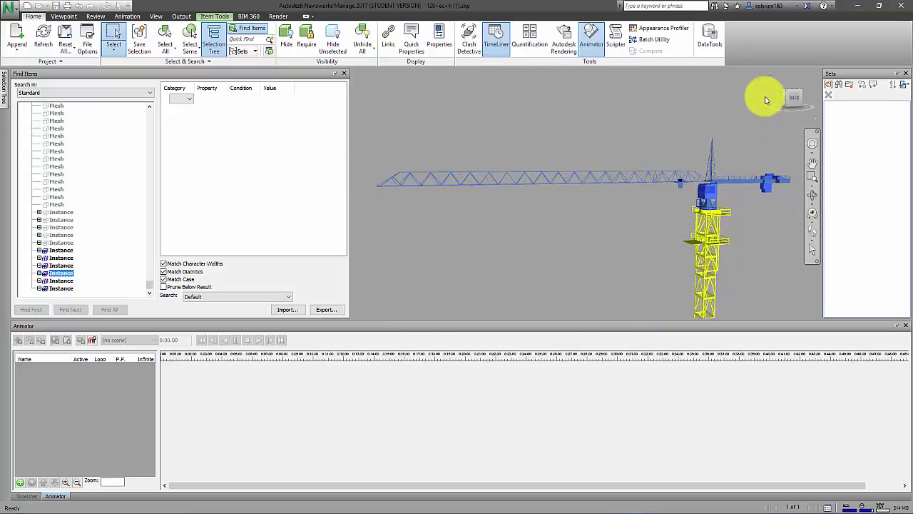
pyautogui.click(830, 85)
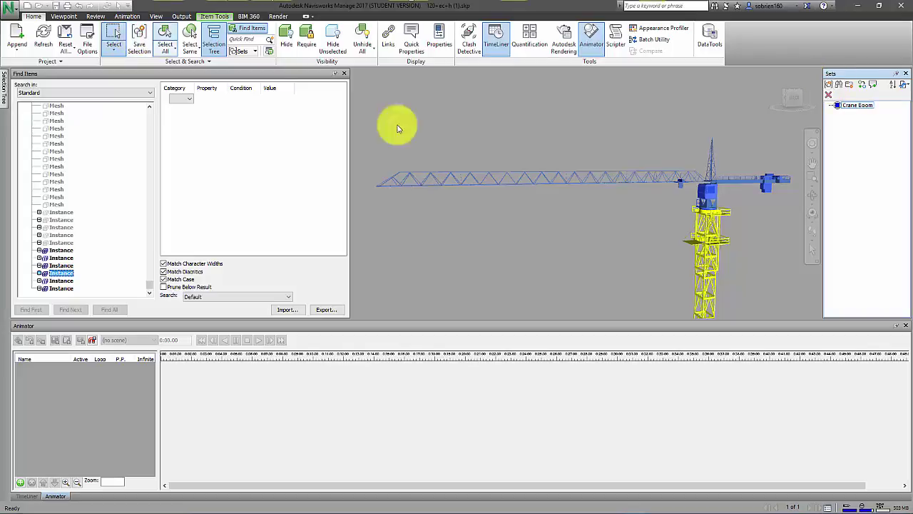
# Step: Examine the parts in the Crane Boom set, especially where the slewing unit meets the top of the mast
pyautogui.click(633, 227)
pyautogui.moveTo(626, 226); pyautogui.dragTo(616, 219, button='middle')
pyautogui.click(850, 108)
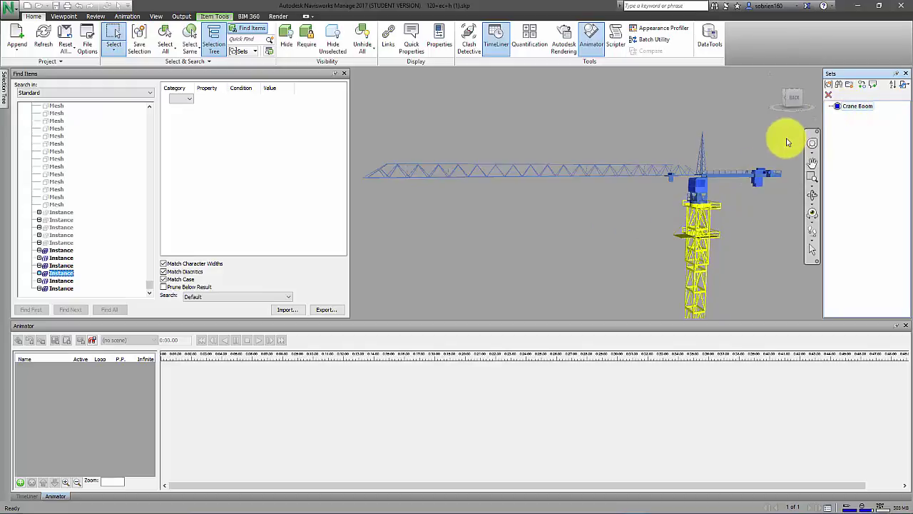
pyautogui.scroll(3, 711, 202)
pyautogui.scroll(5, 712, 206)
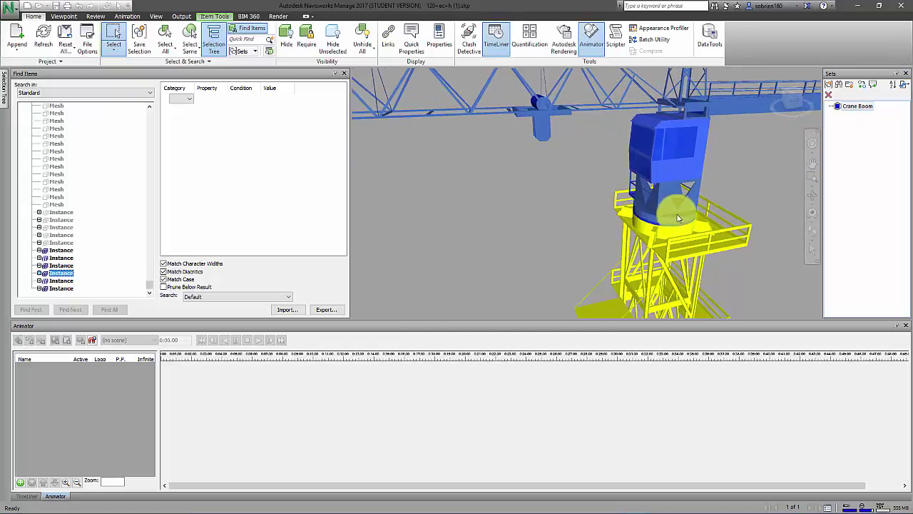
pyautogui.scroll(-6, 663, 227)
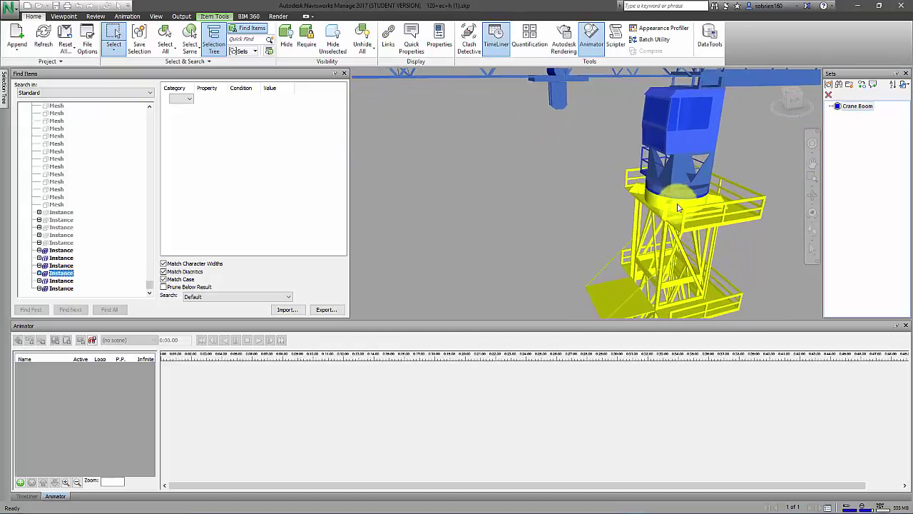
pyautogui.moveTo(648, 200); pyautogui.dragTo(632, 222, button='middle')
pyautogui.scroll(-2, 621, 214)
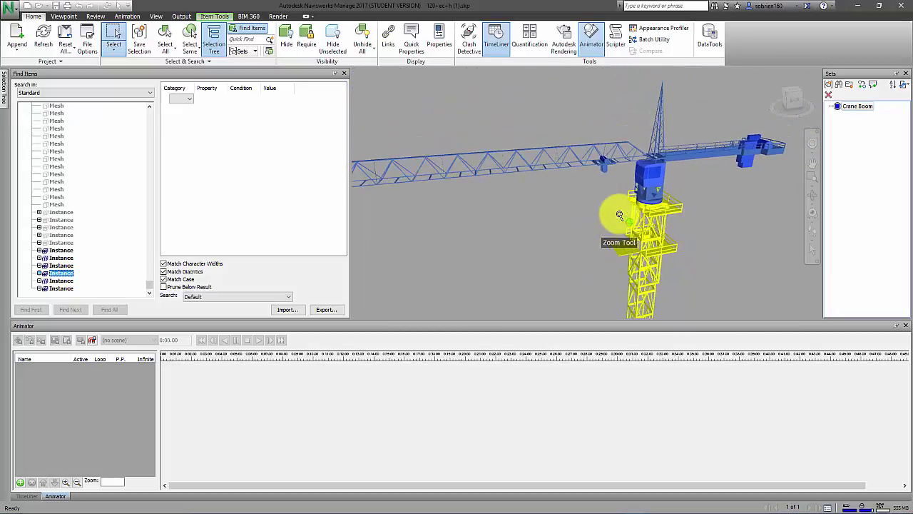
# Step: Start saving the model under a new name and browse to the BIM folder in C:, Teaching by Semester, 07 S2017
pyautogui.click(13, 16)
pyautogui.click(40, 92)
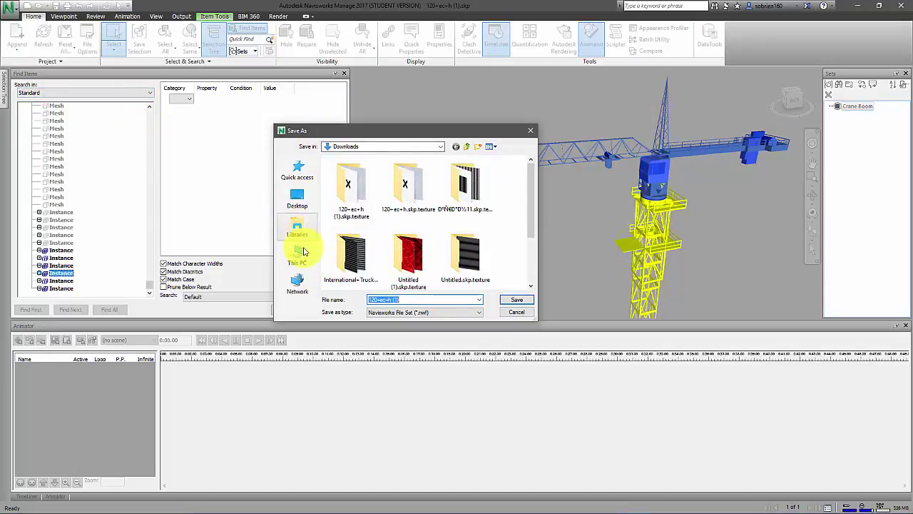
pyautogui.click(297, 251)
pyautogui.moveTo(535, 200); pyautogui.dragTo(534, 259)
pyautogui.doubleClick(394, 244)
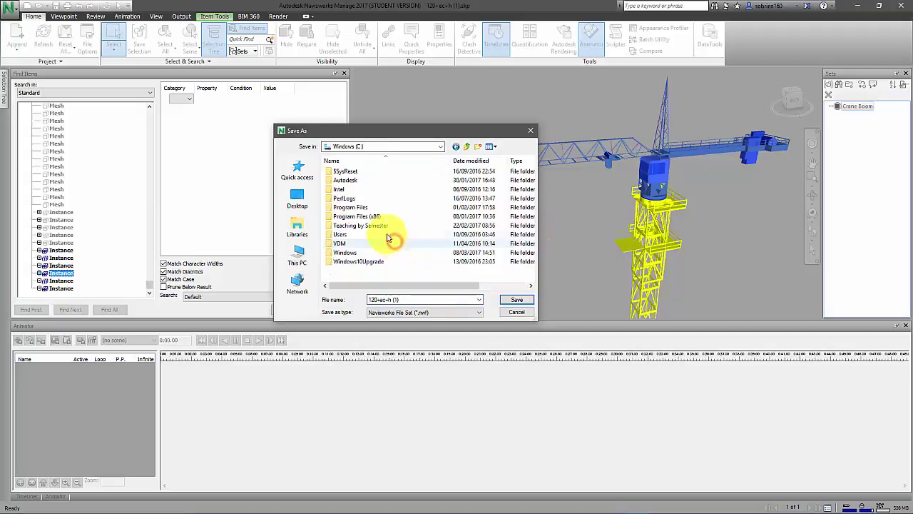
pyautogui.doubleClick(342, 225)
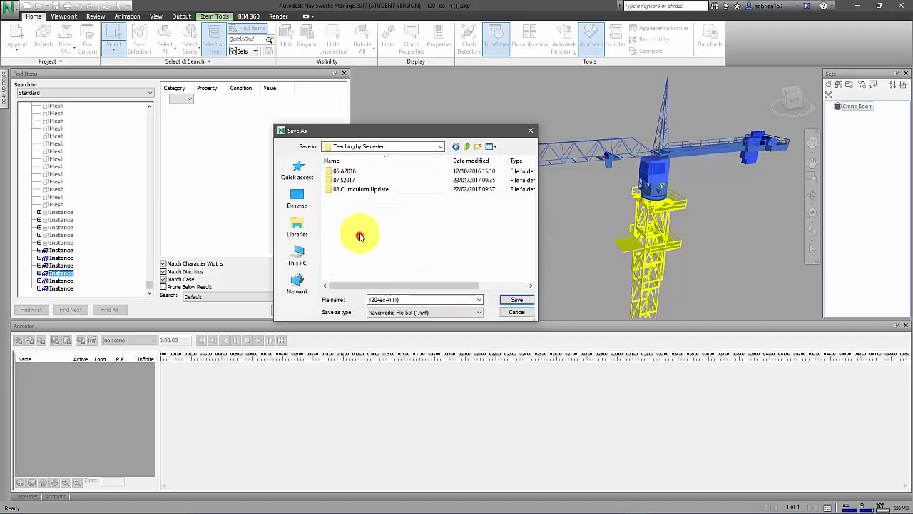
pyautogui.doubleClick(345, 180)
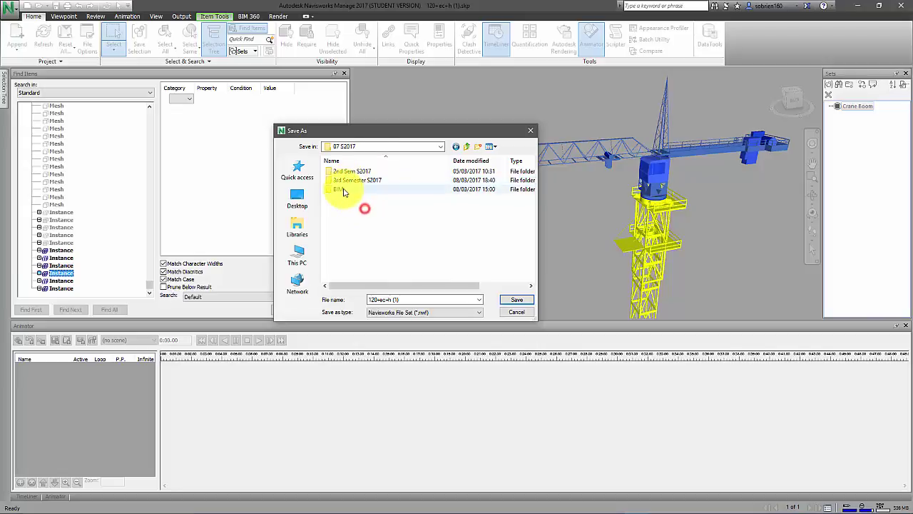
pyautogui.doubleClick(341, 189)
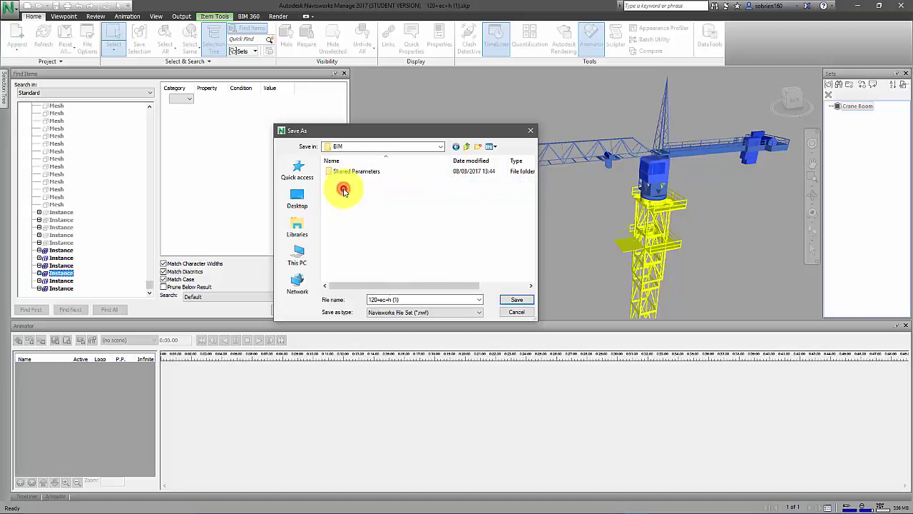
# Step: Set the save type to Navisworks (*.nwd) and save the crane file as Tower Crane
pyautogui.click(434, 313)
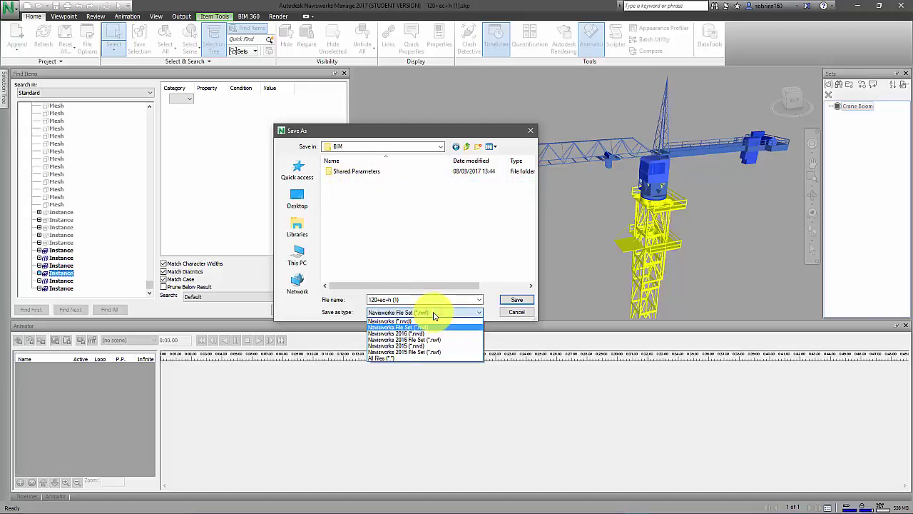
pyautogui.click(428, 321)
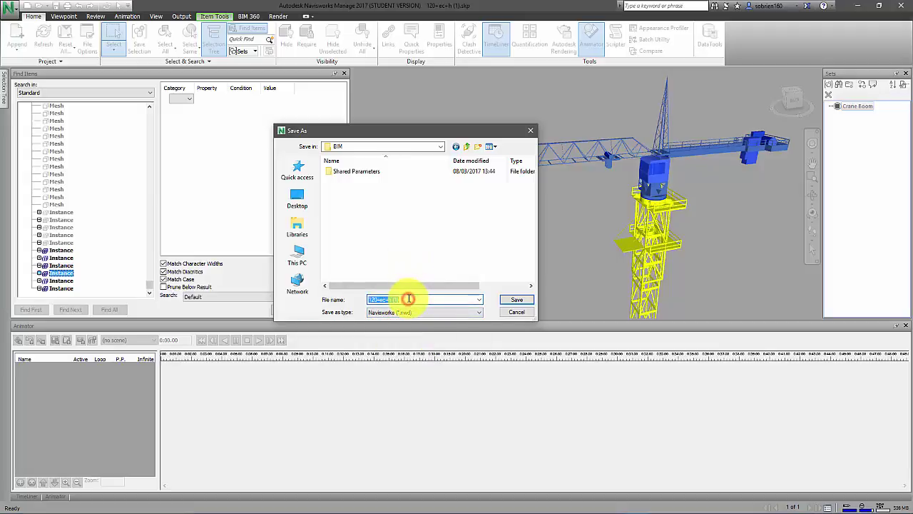
pyautogui.write('Tower Crane')
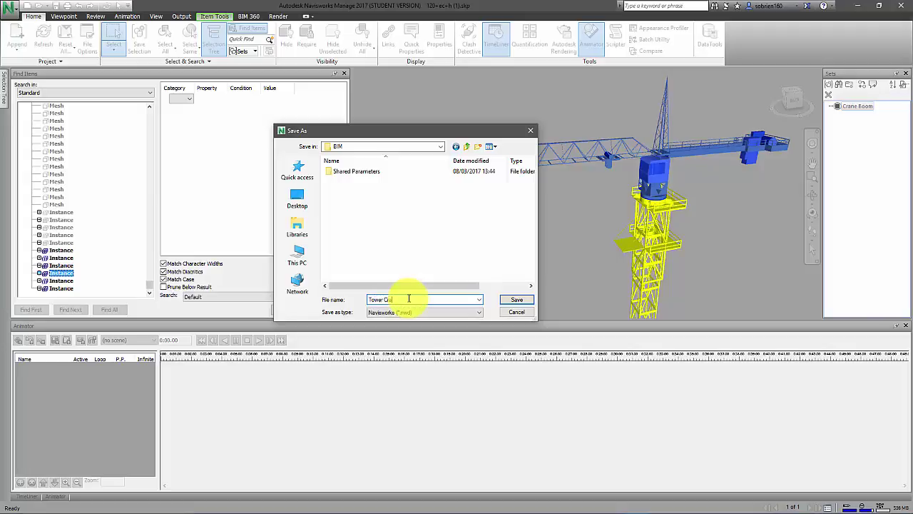
pyautogui.click(508, 301)
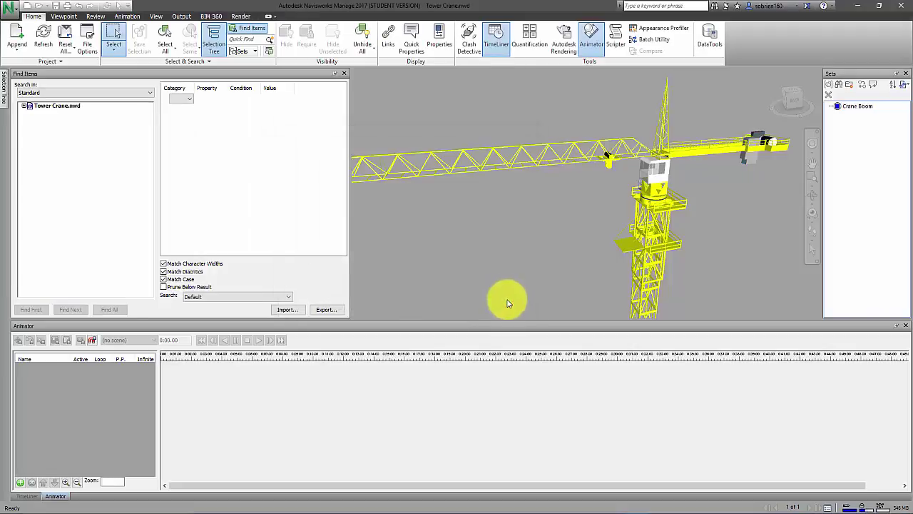
# Step: Open the recent building file LOD 300.nwf and display its TimeLiner tasks
pyautogui.click(10, 9)
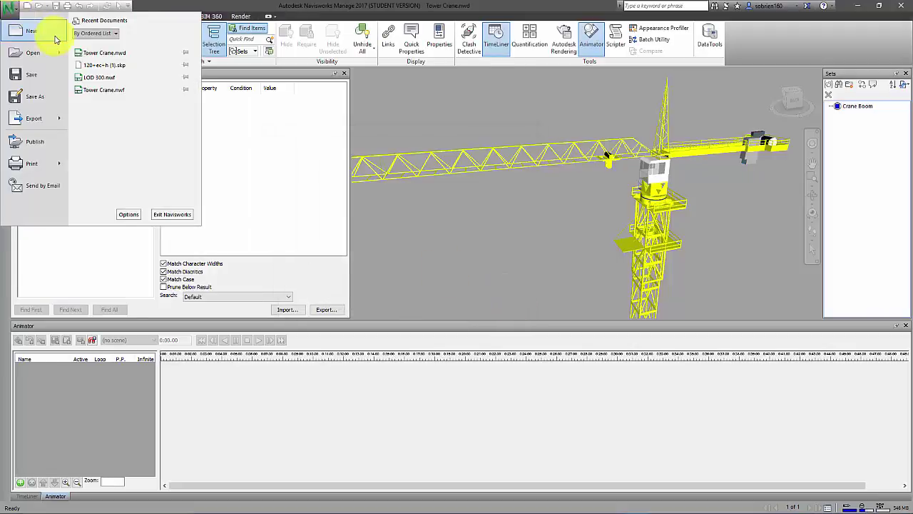
pyautogui.click(107, 77)
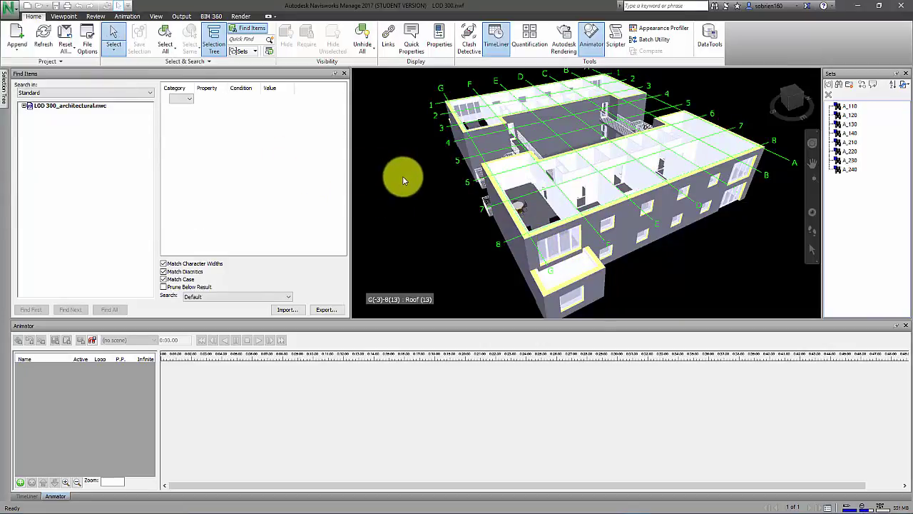
pyautogui.click(26, 496)
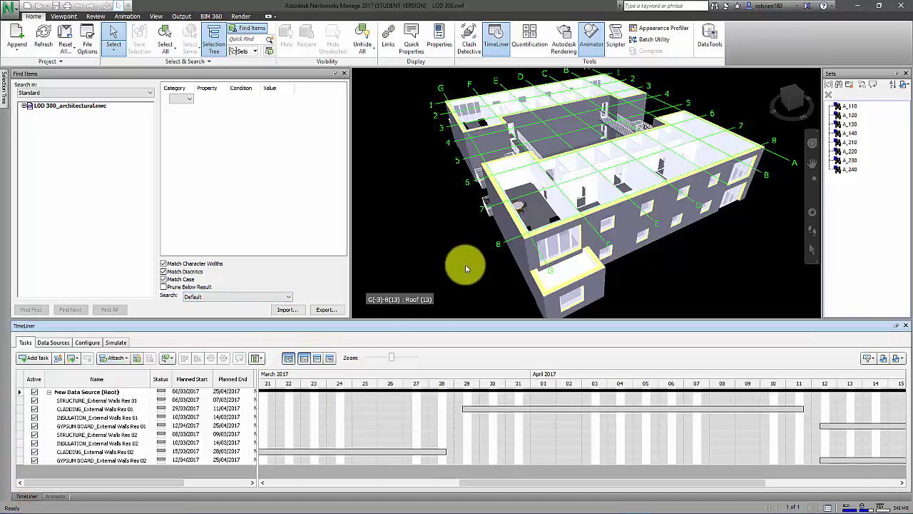
# Step: Start appending a file to the building model and set the file type to Navisworks (*.nwd)
pyautogui.scroll(-3, 463, 261)
pyautogui.scroll(-1, 525, 248)
pyautogui.moveTo(505, 241)
pyautogui.mouseDown(button='middle')
pyautogui.moveTo(560, 247)
pyautogui.moveTo(551, 253)
pyautogui.moveTo(555, 247)
pyautogui.moveTo(507, 226)
pyautogui.moveTo(520, 233)
pyautogui.mouseUp(button='middle')
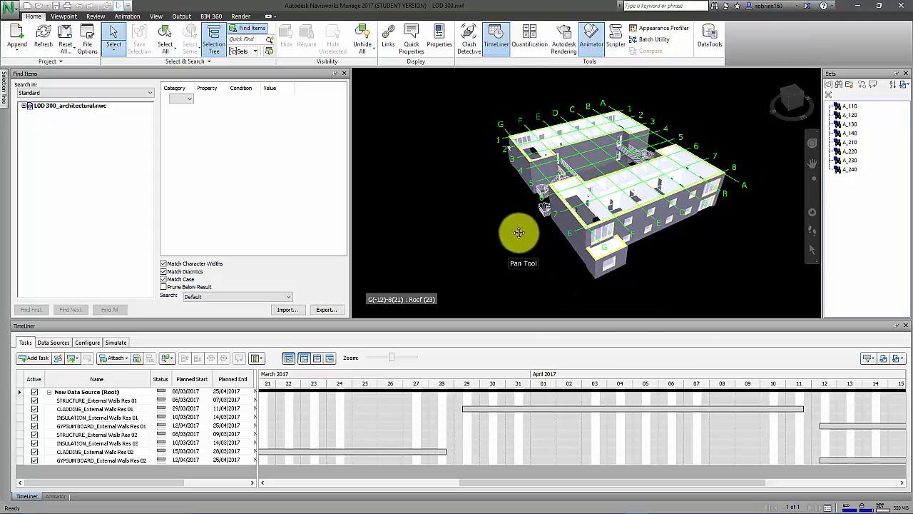
pyautogui.click(12, 50)
pyautogui.click(16, 68)
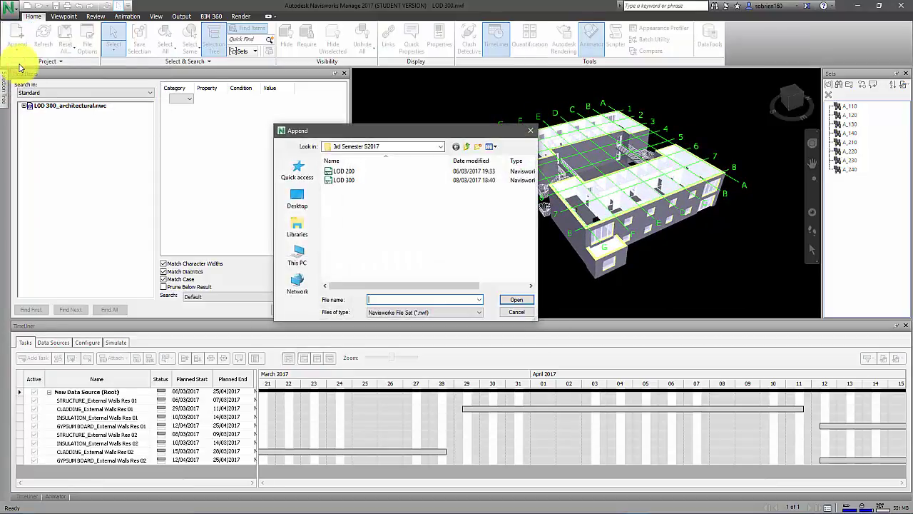
pyautogui.click(437, 313)
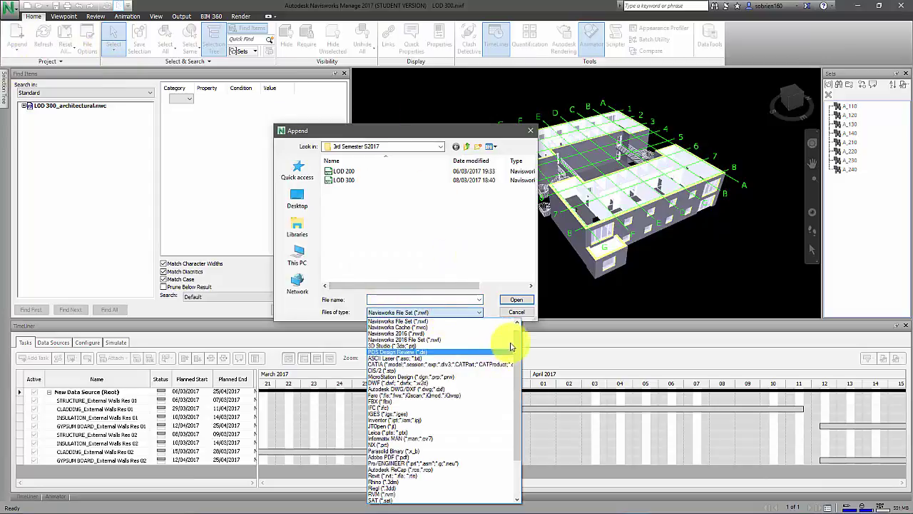
pyautogui.click(446, 321)
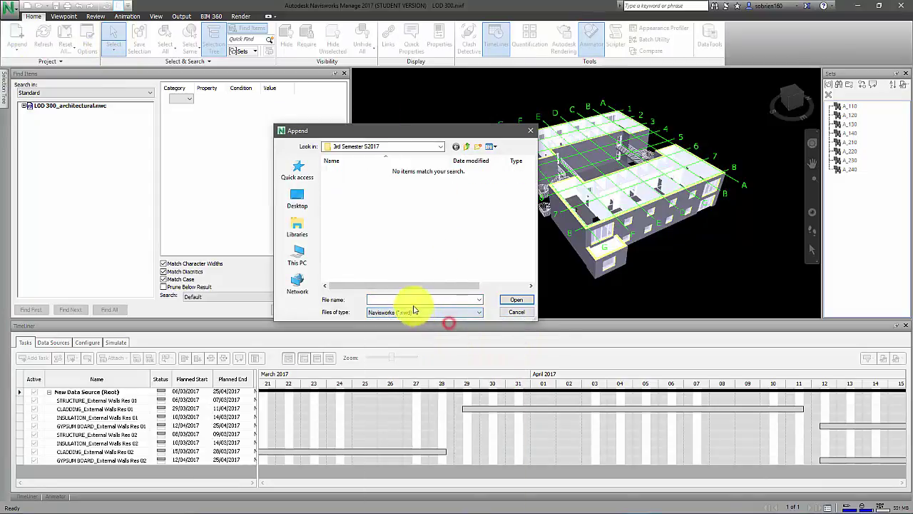
# Step: Browse to the BIM folder under 07 S2017 and append the Tower Crane file
pyautogui.click(414, 147)
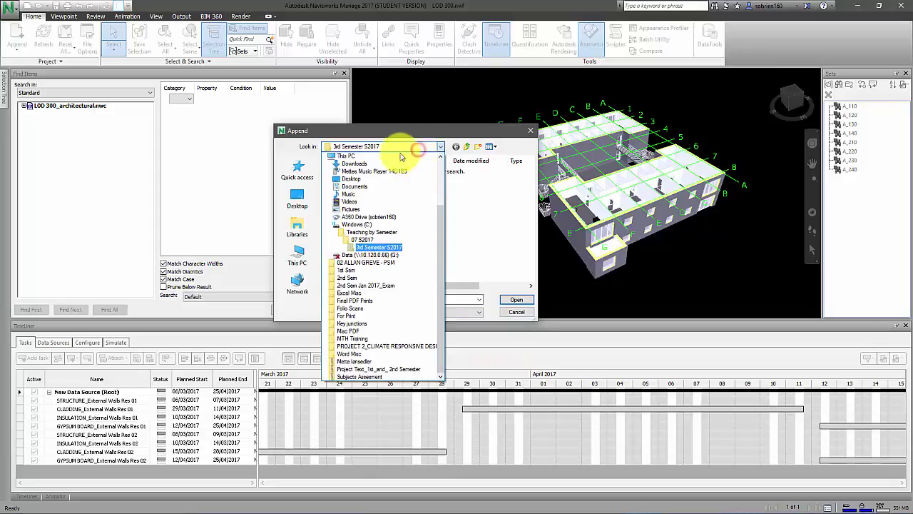
pyautogui.click(369, 242)
pyautogui.doubleClick(339, 190)
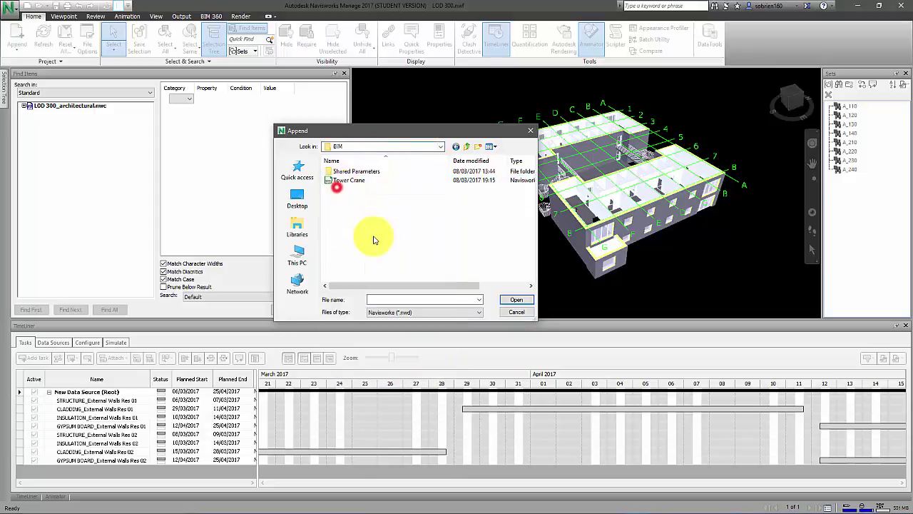
pyautogui.click(345, 181)
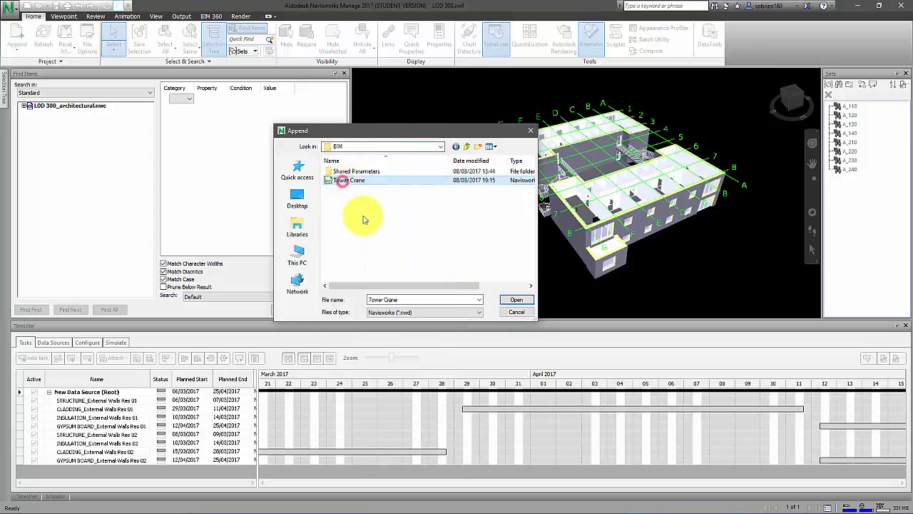
pyautogui.click(515, 300)
# Step: Select the whole Tower Crane.nwd model and move it across towards the building with the Move tool
pyautogui.scroll(-4, 500, 257)
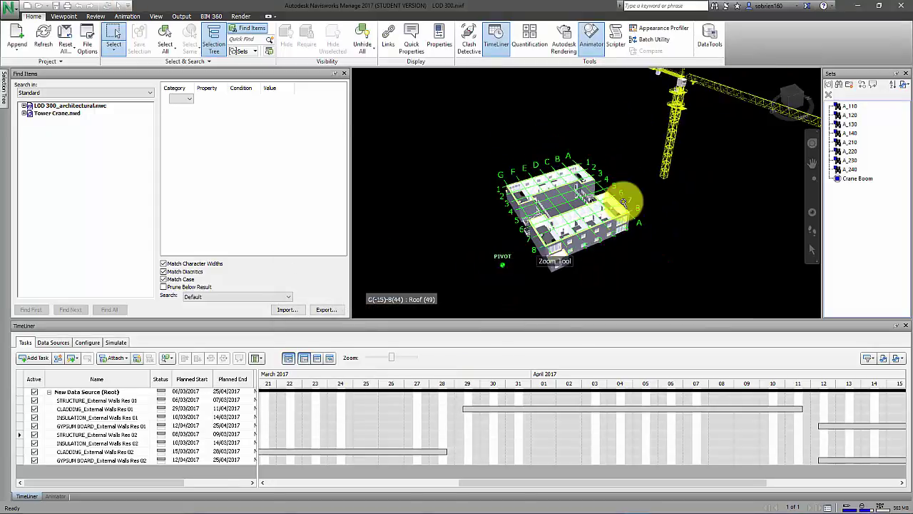
pyautogui.keyDown('shift'); pyautogui.moveTo(623, 202); pyautogui.dragTo(564, 227, button='middle'); pyautogui.keyUp('shift')
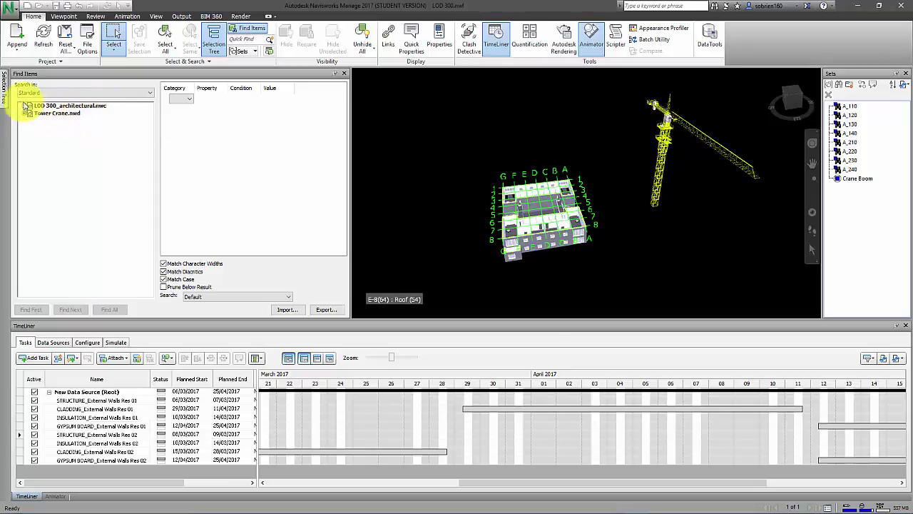
pyautogui.moveTo(4, 89)
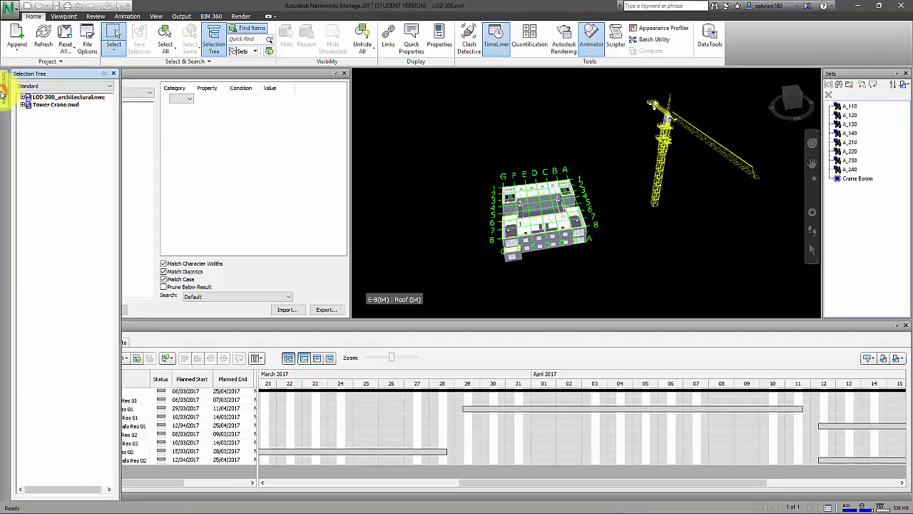
pyautogui.click(45, 105)
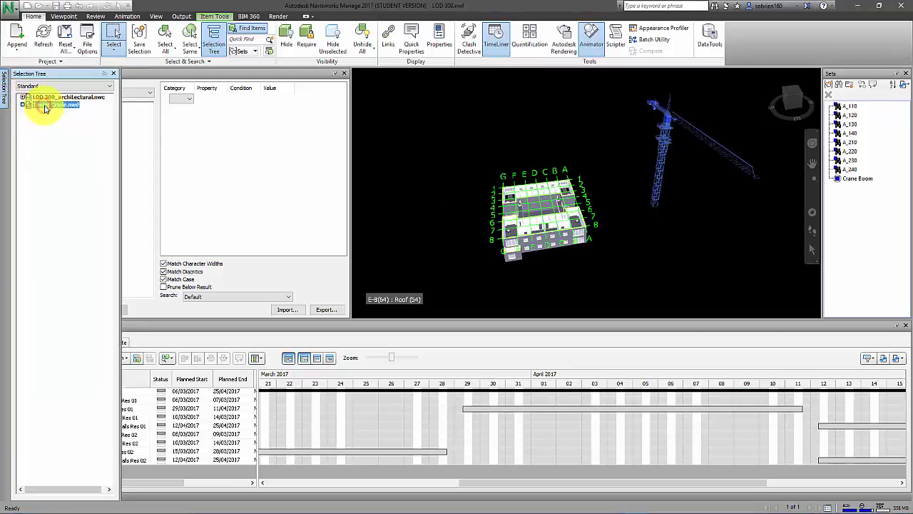
pyautogui.click(213, 16)
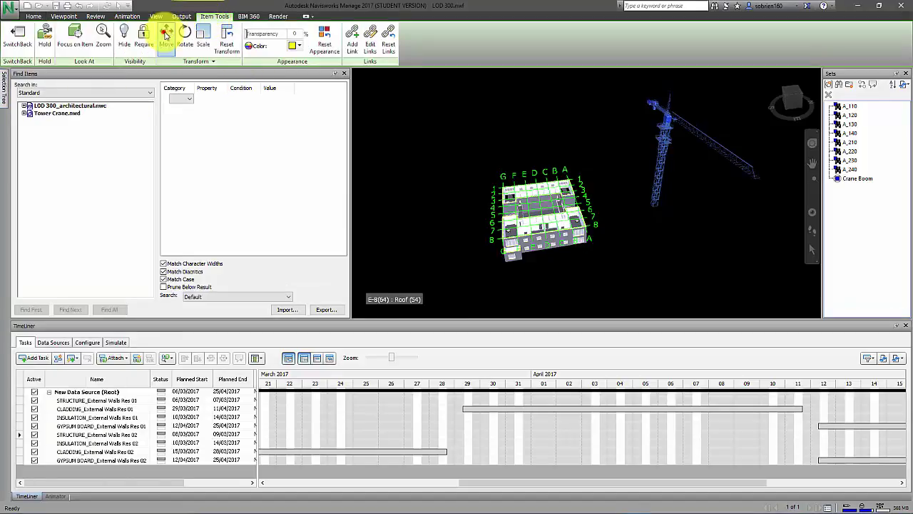
pyautogui.click(166, 36)
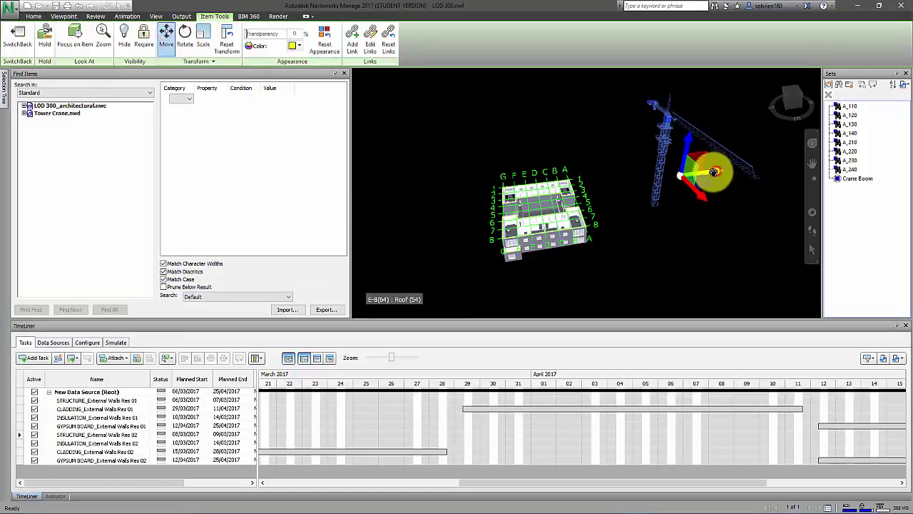
pyautogui.moveTo(713, 172); pyautogui.dragTo(540, 173)
# Step: In top view, reselect the tower crane and shift it along both horizontal axes until it stands beside the building's grid line G
pyautogui.click(793, 84)
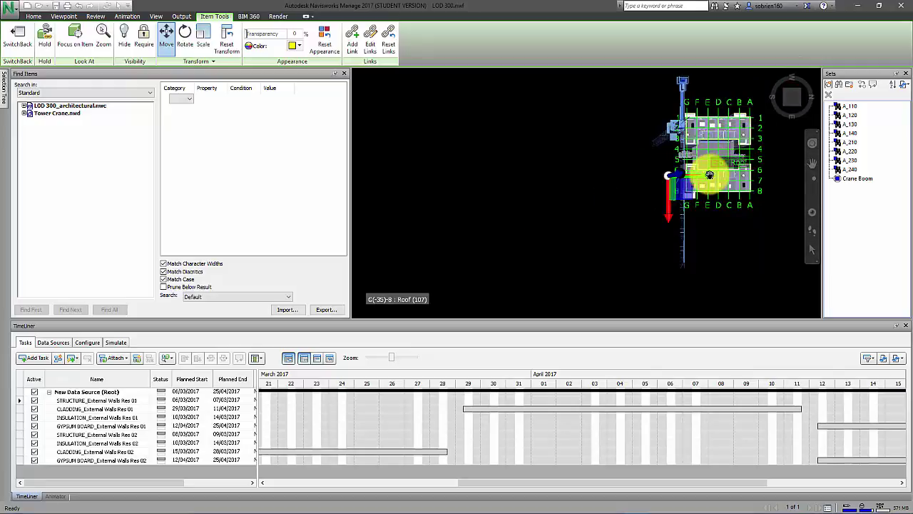
pyautogui.moveTo(706, 177); pyautogui.dragTo(602, 193, button='middle')
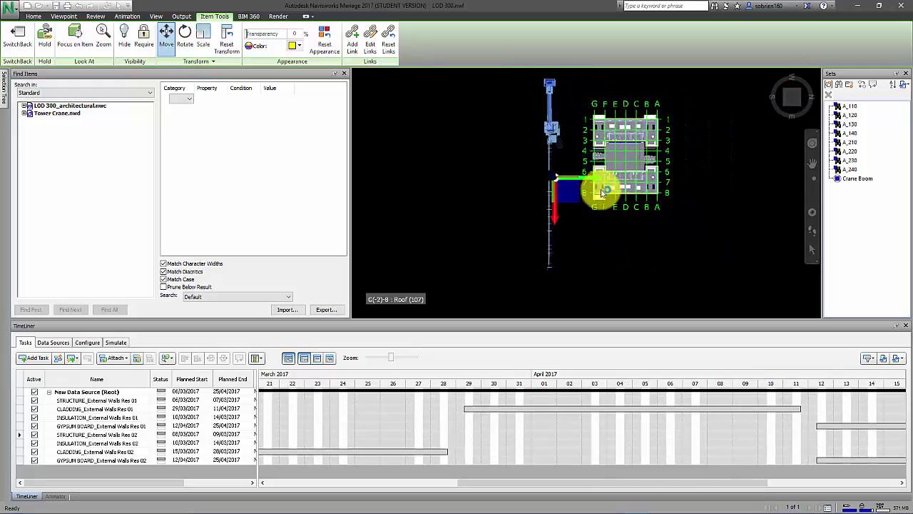
pyautogui.click(558, 215)
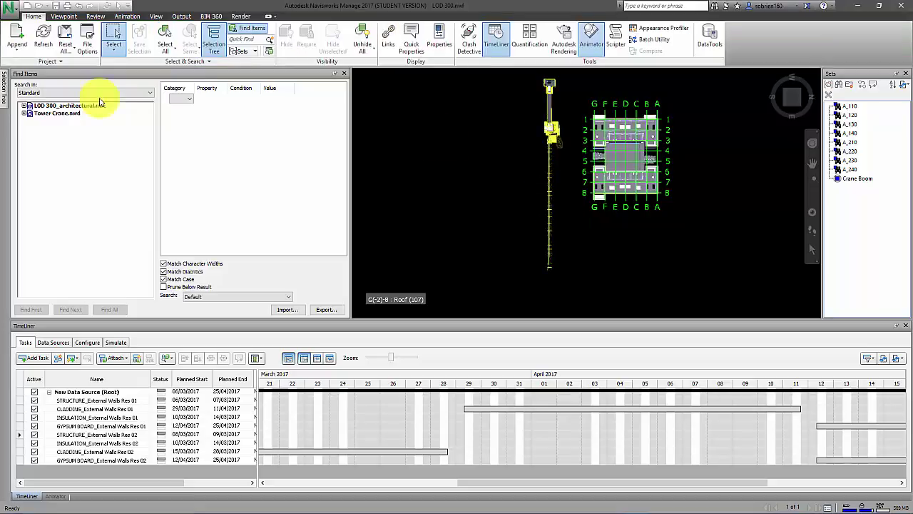
pyautogui.moveTo(4, 94)
pyautogui.click(55, 104)
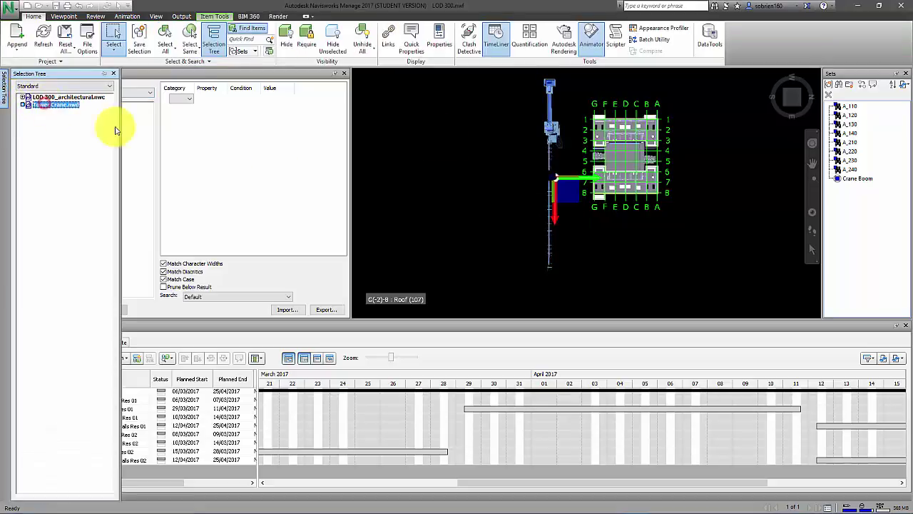
pyautogui.moveTo(557, 217); pyautogui.dragTo(556, 179)
pyautogui.moveTo(619, 247); pyautogui.dragTo(630, 274, button='middle')
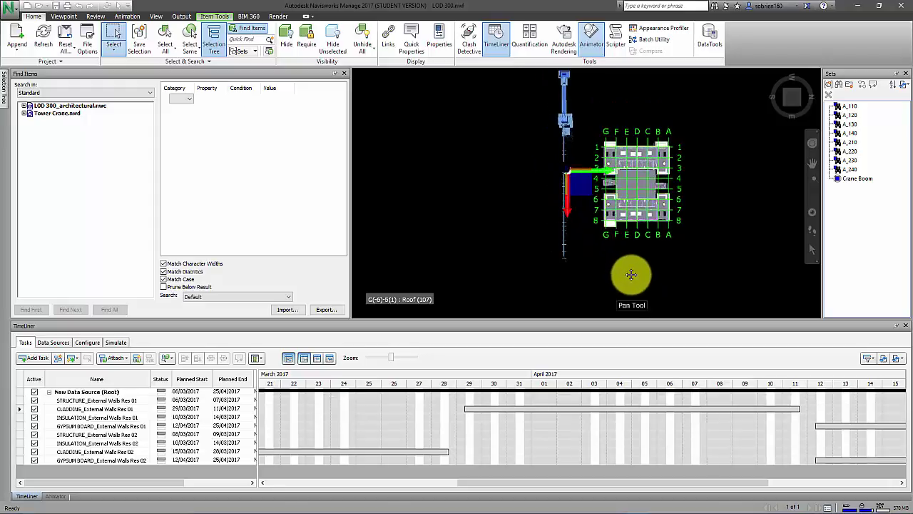
pyautogui.moveTo(611, 176); pyautogui.dragTo(624, 174)
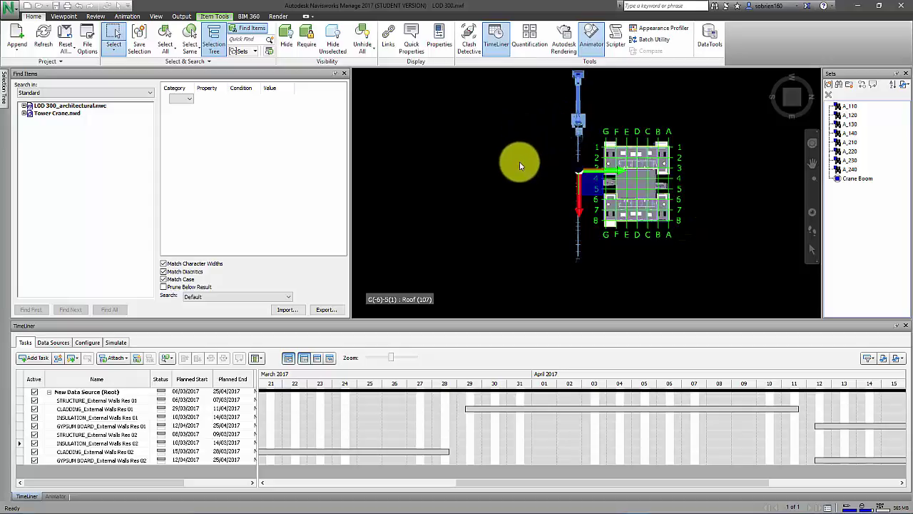
# Step: Examine the crane's placement beside the building from several 3D angles
pyautogui.keyDown('shift'); pyautogui.moveTo(519, 165); pyautogui.dragTo(602, 114, button='middle'); pyautogui.keyUp('shift')
pyautogui.moveTo(498, 182); pyautogui.dragTo(517, 176, button='middle')
pyautogui.scroll(2, 521, 184)
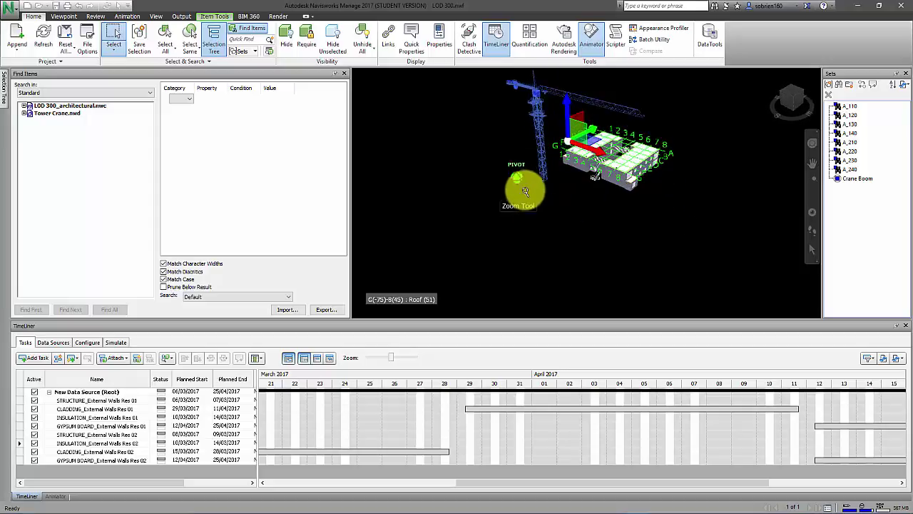
pyautogui.moveTo(534, 209)
pyautogui.keyDown('shift'); pyautogui.mouseDown(button='middle')
pyautogui.moveTo(561, 175)
pyautogui.moveTo(558, 201)
pyautogui.moveTo(522, 230)
pyautogui.moveTo(541, 214)
pyautogui.moveTo(513, 271)
pyautogui.moveTo(520, 263)
pyautogui.moveTo(524, 279)
pyautogui.mouseUp(button='middle'); pyautogui.keyUp('shift')
pyautogui.keyDown('shift'); pyautogui.moveTo(540, 179); pyautogui.dragTo(535, 221, button='middle'); pyautogui.keyUp('shift')
pyautogui.moveTo(495, 211); pyautogui.dragTo(463, 221, button='middle')
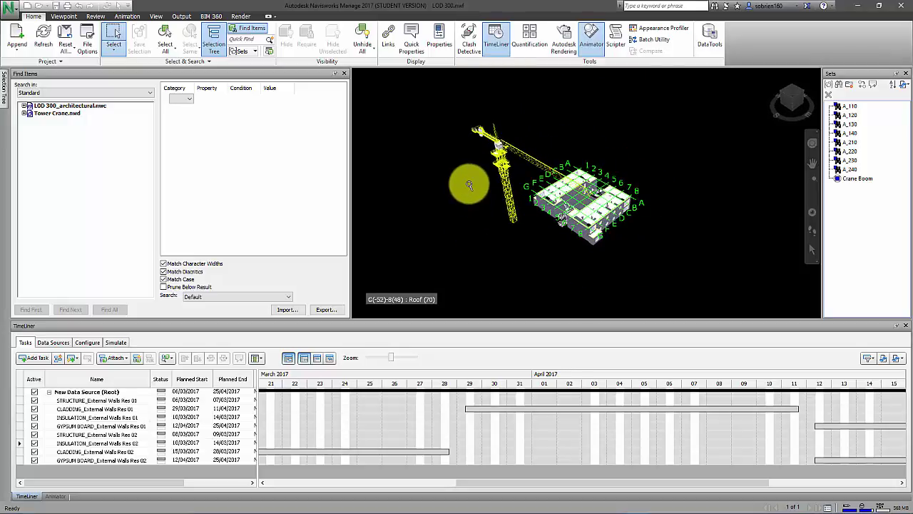
pyautogui.scroll(2, 469, 183)
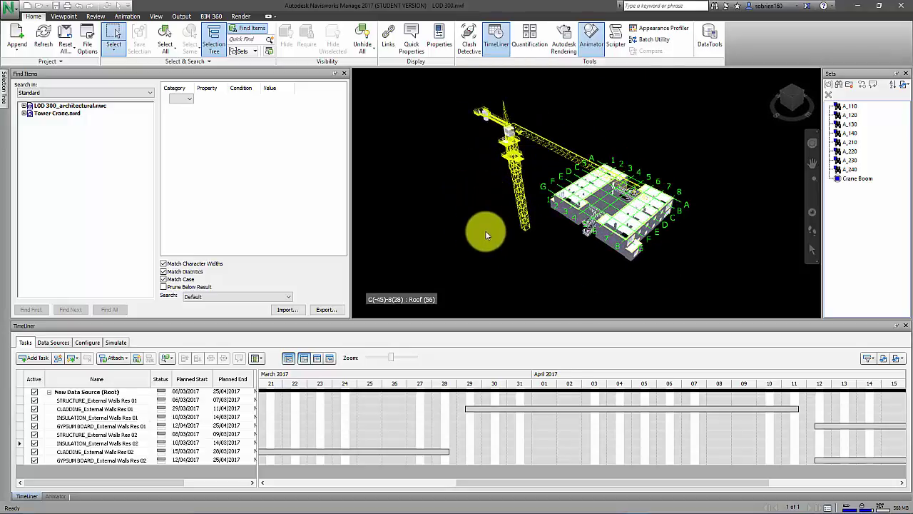
# Step: Open the Animator and add a new scene
pyautogui.click(593, 45)
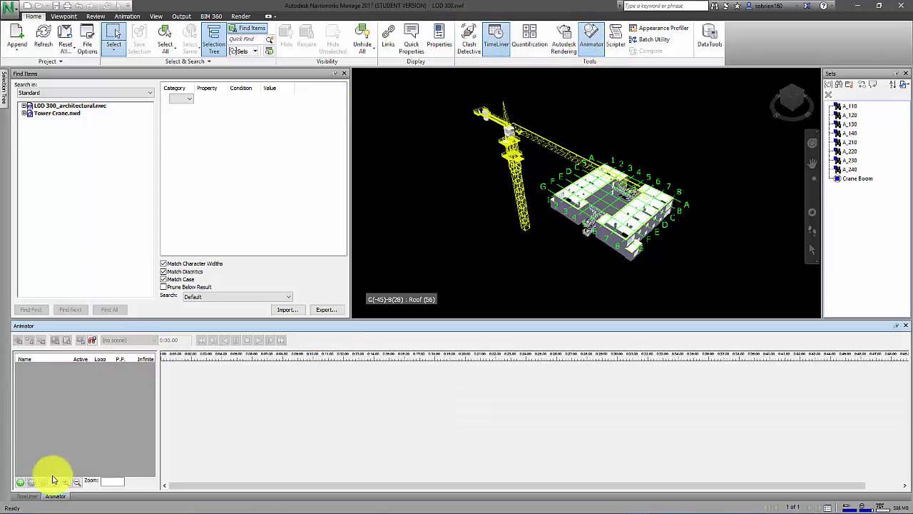
pyautogui.click(25, 498)
pyautogui.click(51, 498)
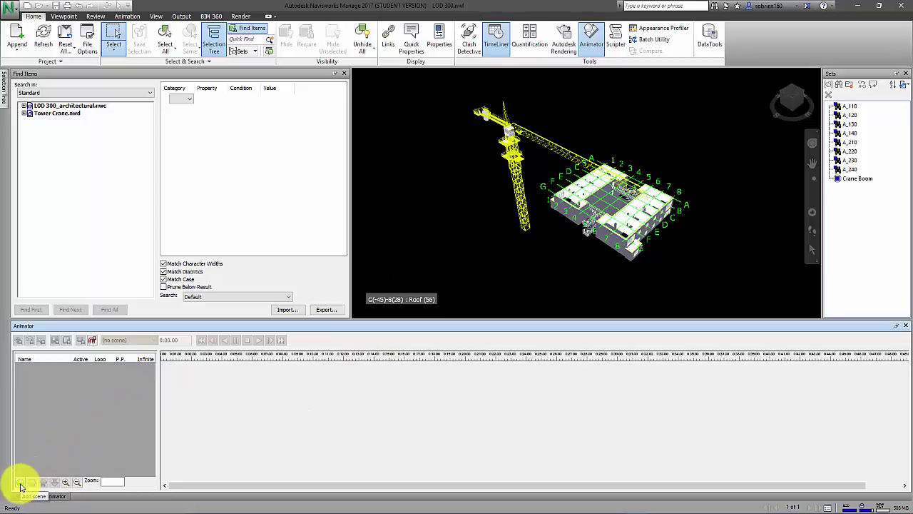
pyautogui.click(21, 486)
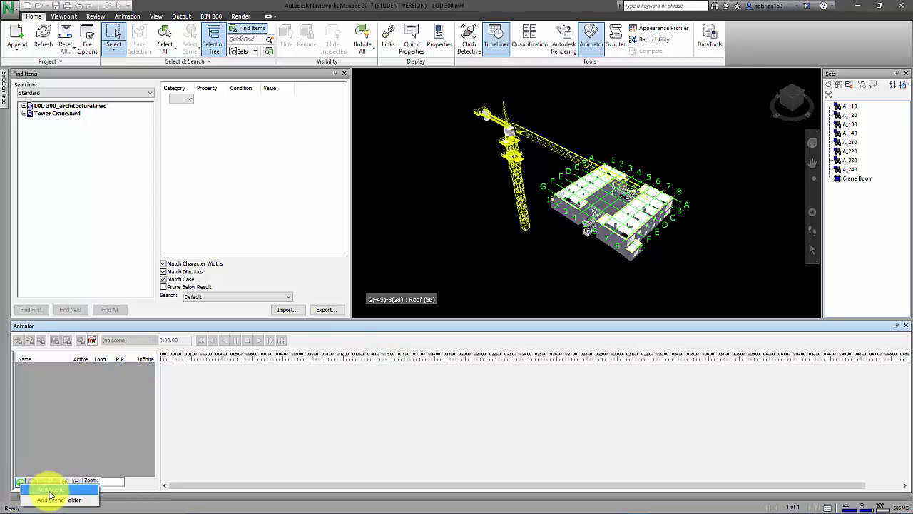
pyautogui.click(37, 490)
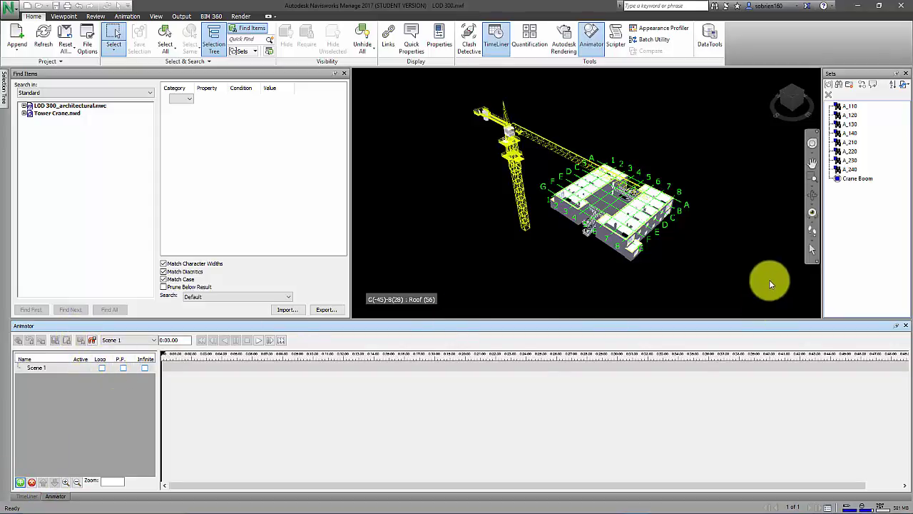
# Step: Add an animation set to Scene 1 from the selected Crane Boom set and name it crane rotate
pyautogui.click(849, 181)
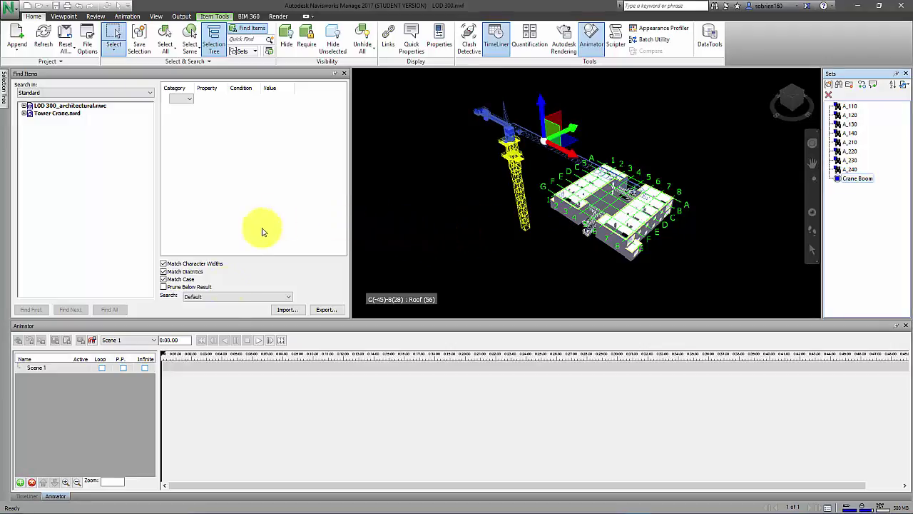
pyautogui.rightClick(80, 371)
pyautogui.moveTo(109, 400)
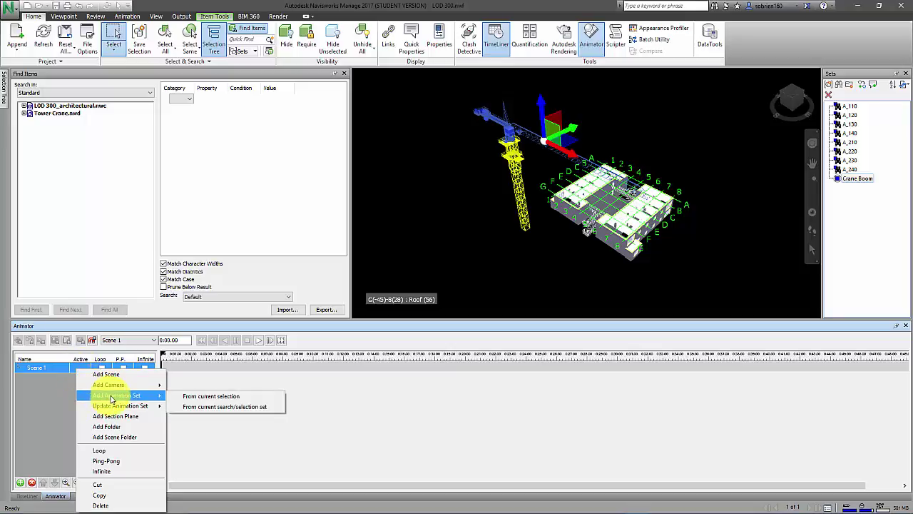
pyautogui.click(214, 396)
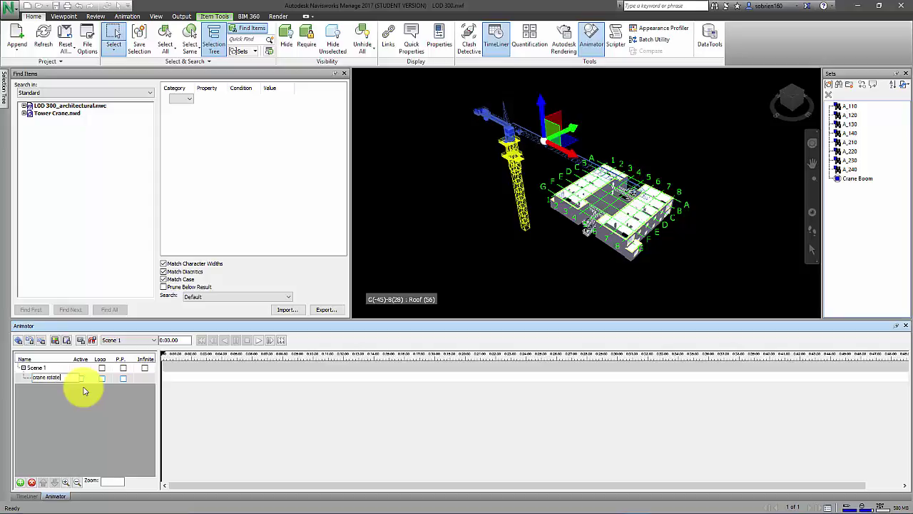
pyautogui.click(83, 379)
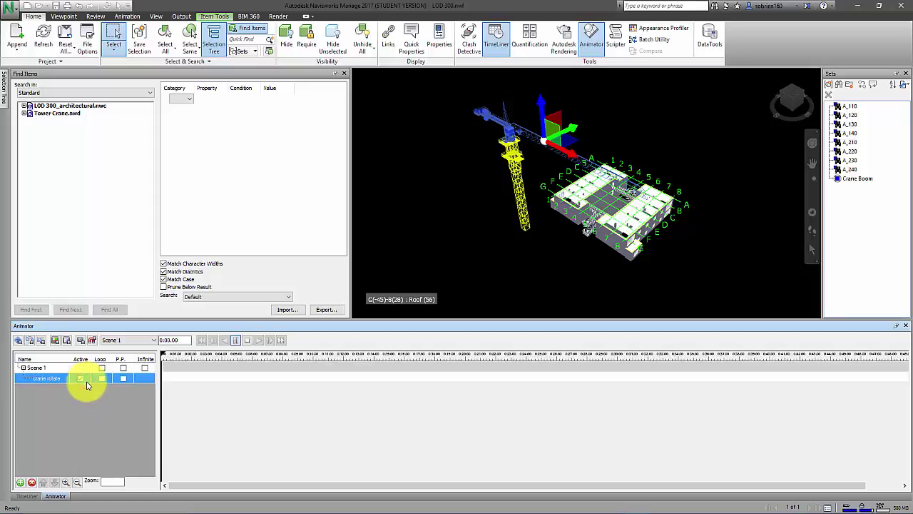
# Step: Activate rotation for the crane rotate set and relocate the rotation centre onto the crane's mast axis at the boom pivot
pyautogui.click(30, 343)
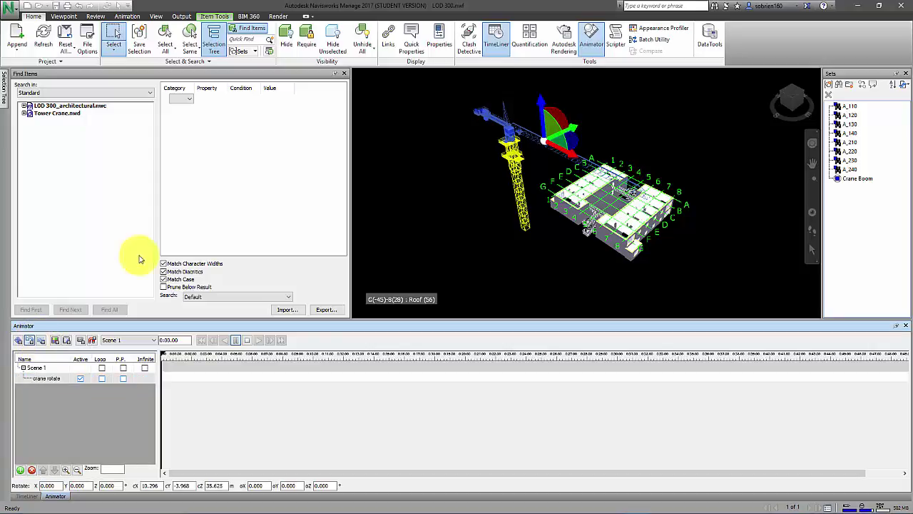
pyautogui.click(792, 97)
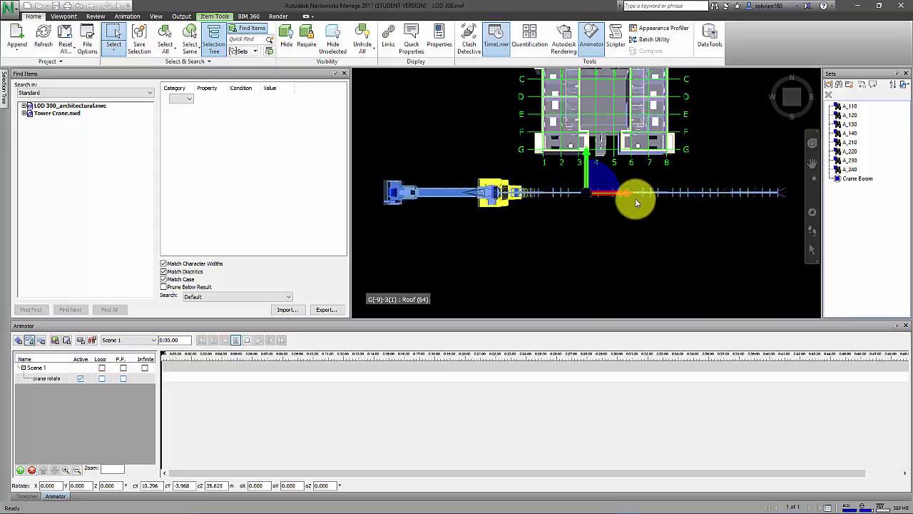
pyautogui.moveTo(628, 195); pyautogui.dragTo(536, 193)
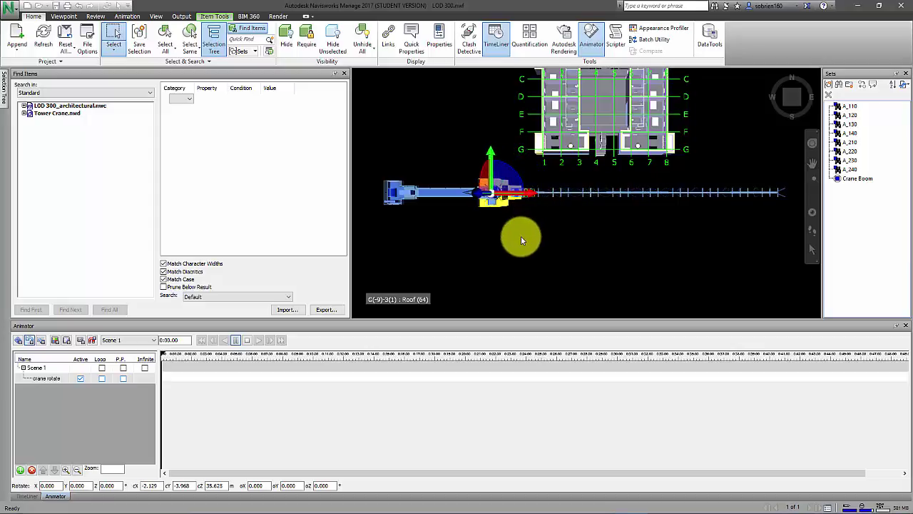
pyautogui.keyDown('shift'); pyautogui.moveTo(521, 240); pyautogui.dragTo(551, 210, button='middle'); pyautogui.keyUp('shift')
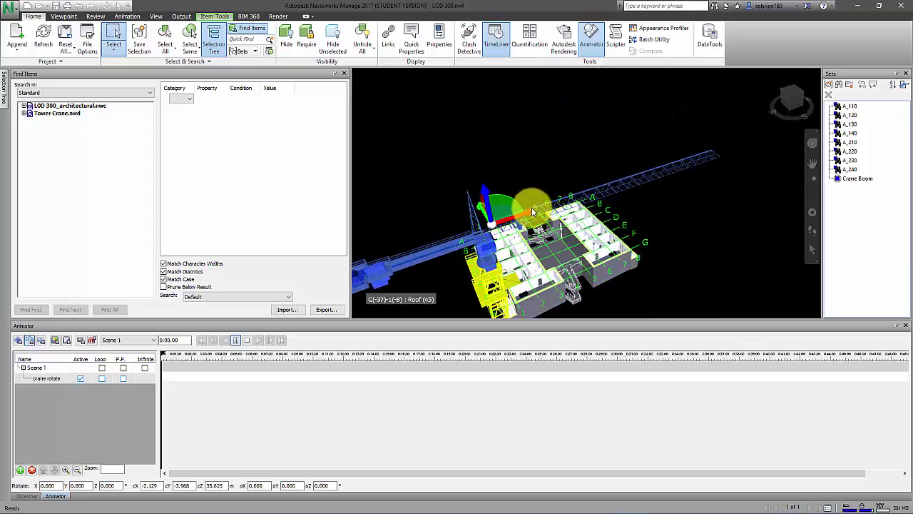
pyautogui.moveTo(521, 213); pyautogui.dragTo(469, 229)
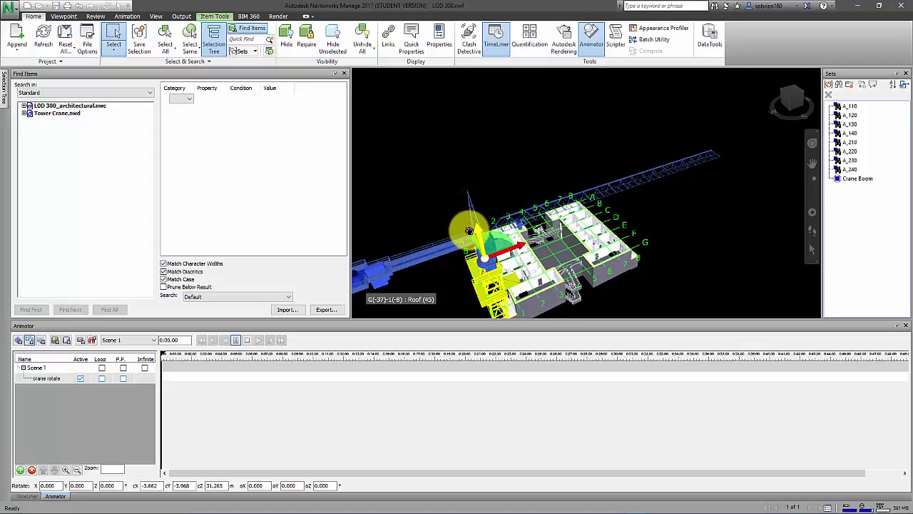
pyautogui.keyDown('shift'); pyautogui.moveTo(529, 259); pyautogui.dragTo(565, 170, button='middle'); pyautogui.keyUp('shift')
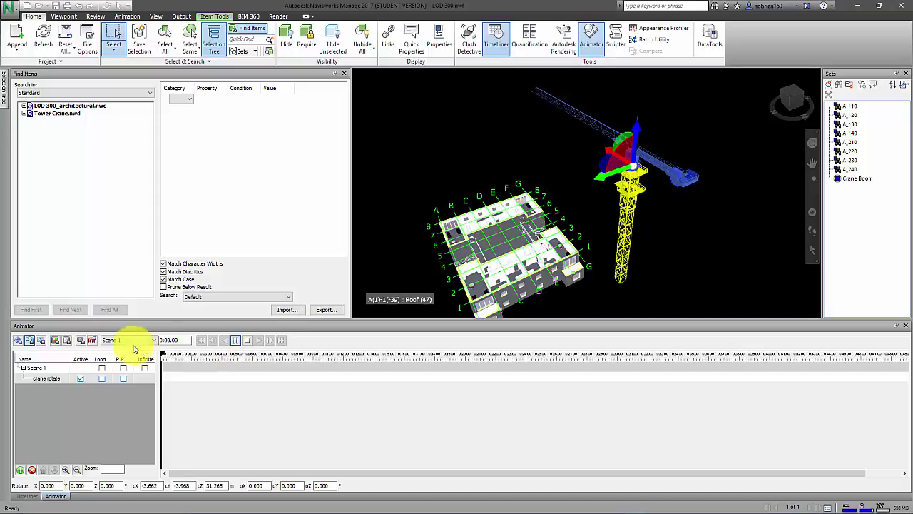
# Step: Capture a keyframe at 0:00.00, then swing the boom about 90° around the vertical axis and capture another keyframe at 0:04.00
pyautogui.click(79, 342)
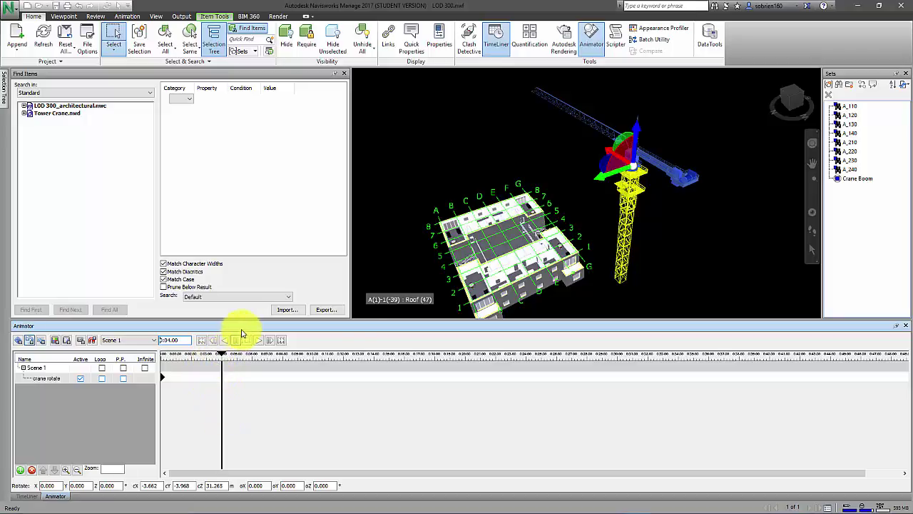
pyautogui.keyDown('shift'); pyautogui.moveTo(562, 258); pyautogui.dragTo(583, 255, button='middle'); pyautogui.keyUp('shift')
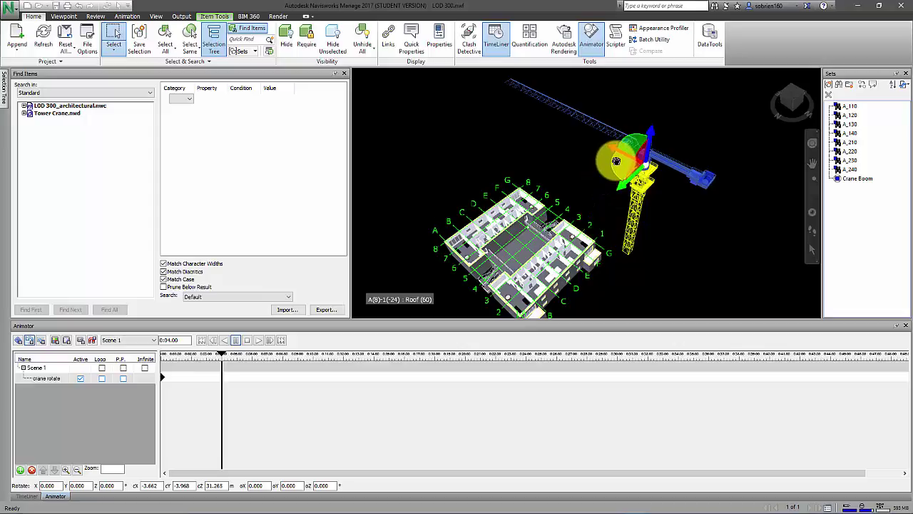
pyautogui.moveTo(616, 162); pyautogui.dragTo(638, 237)
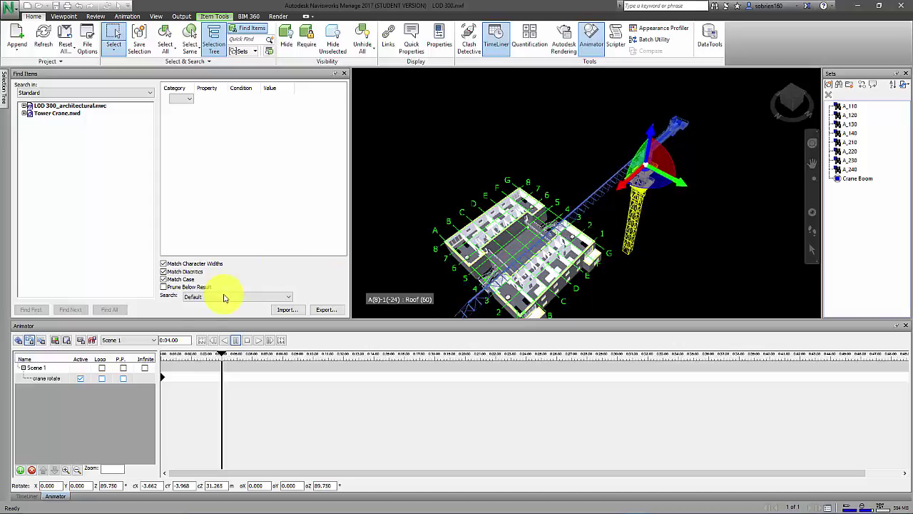
pyautogui.click(81, 341)
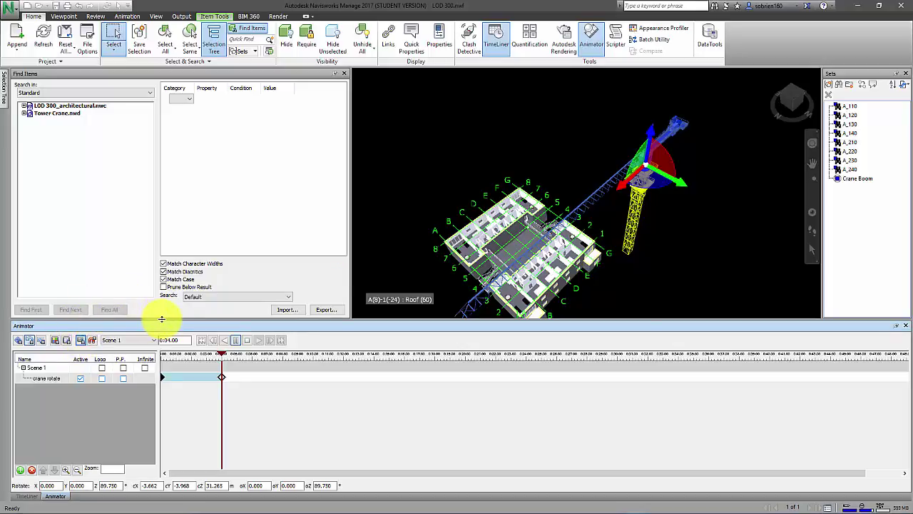
# Step: Scrub through the boom rotation between the two keyframes and play the animation
pyautogui.moveTo(221, 357); pyautogui.dragTo(169, 355)
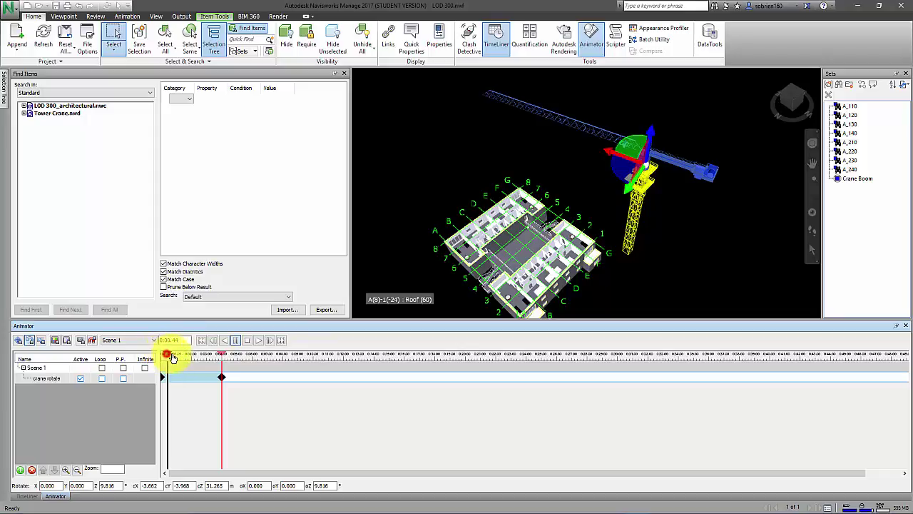
pyautogui.moveTo(172, 356)
pyautogui.mouseDown()
pyautogui.moveTo(241, 369)
pyautogui.moveTo(170, 356)
pyautogui.mouseUp()
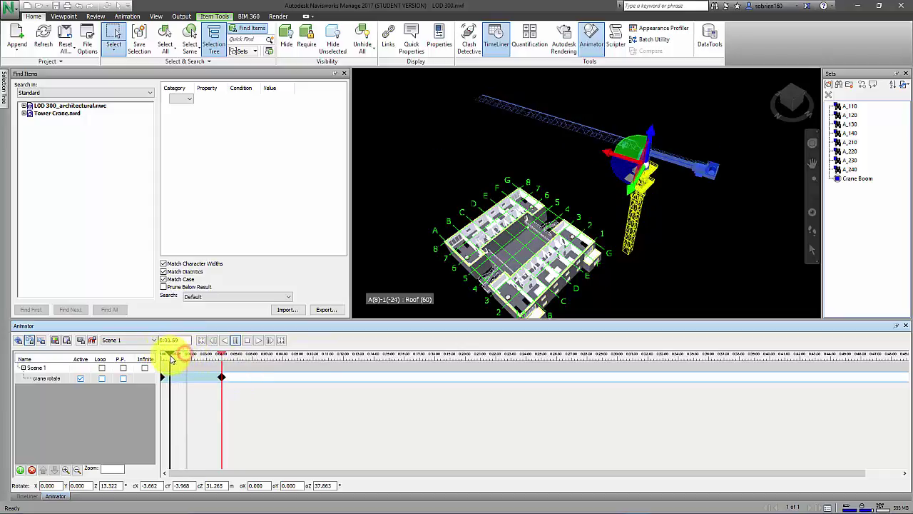
pyautogui.click(258, 341)
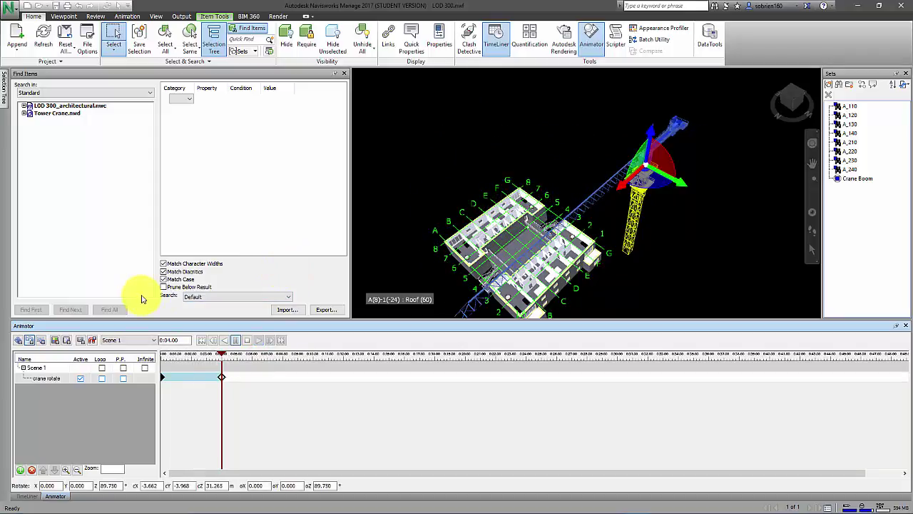
# Step: Enable P.P. (ping-pong) for the crane rotate set, deselect the boom, and replay the animation from the start
pyautogui.click(123, 381)
pyautogui.click(123, 379)
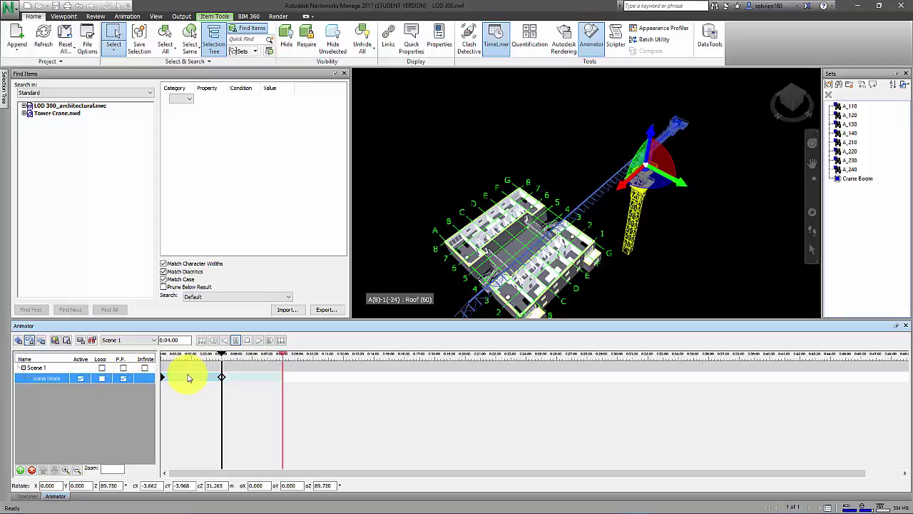
pyautogui.click(259, 340)
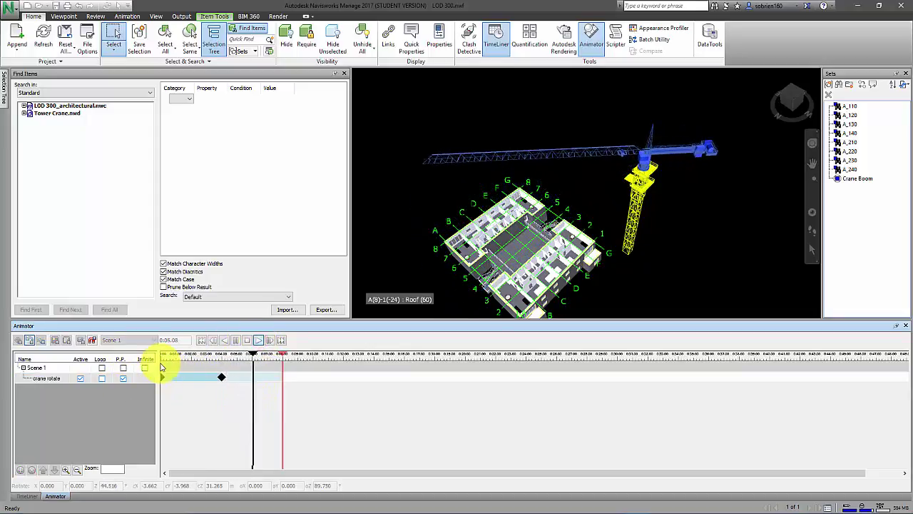
pyautogui.click(677, 259)
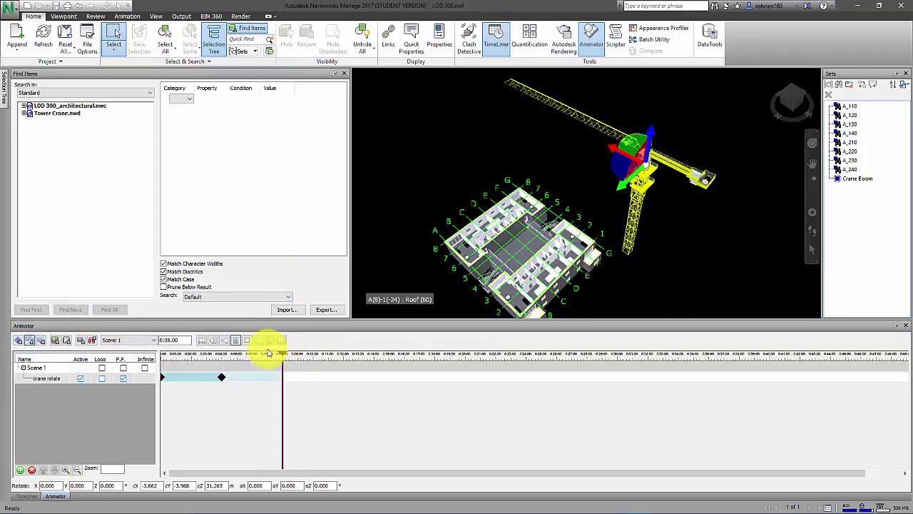
pyautogui.click(205, 343)
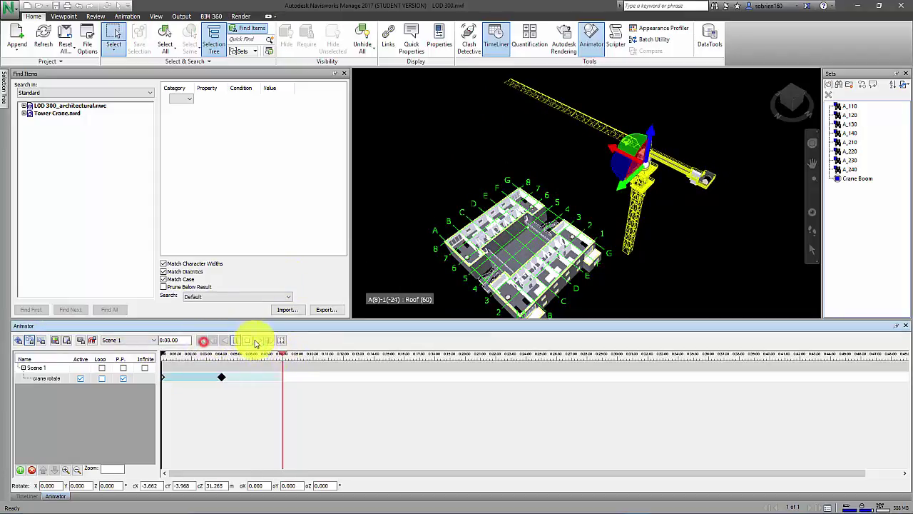
pyautogui.click(259, 342)
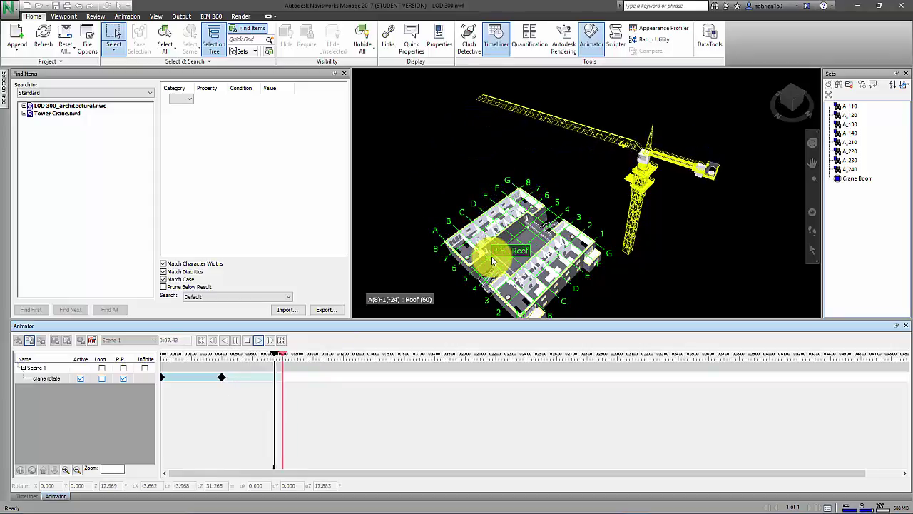
# Step: Set Scene 1 to Infinite and the crane rotate set to Loop, and play the continuous boom rotation with nothing selected
pyautogui.click(144, 367)
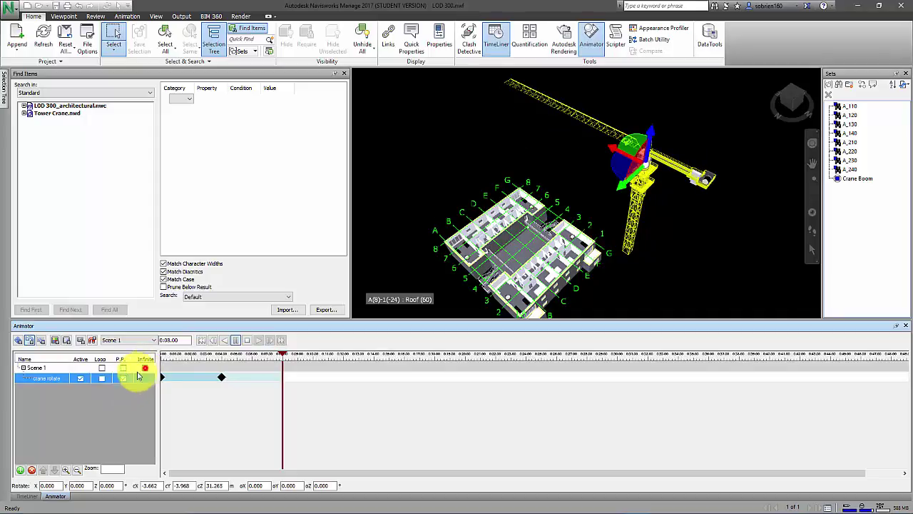
pyautogui.click(101, 378)
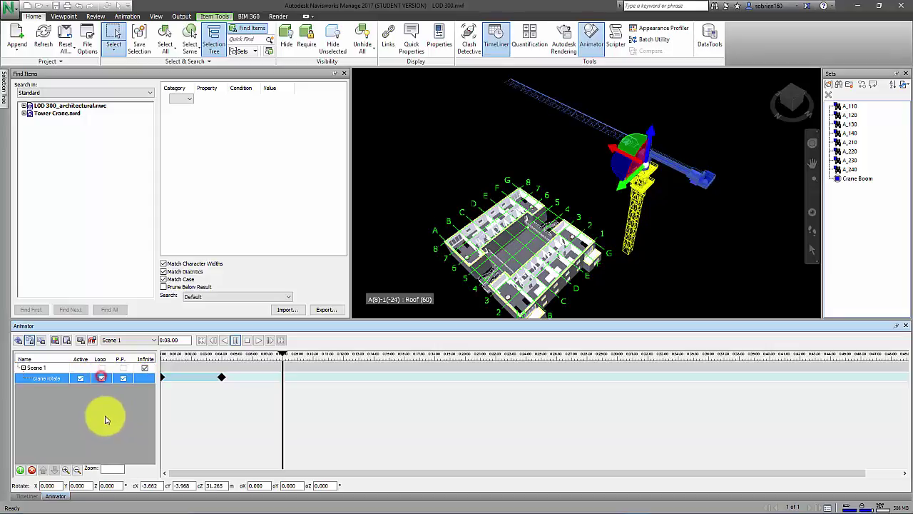
pyautogui.click(259, 341)
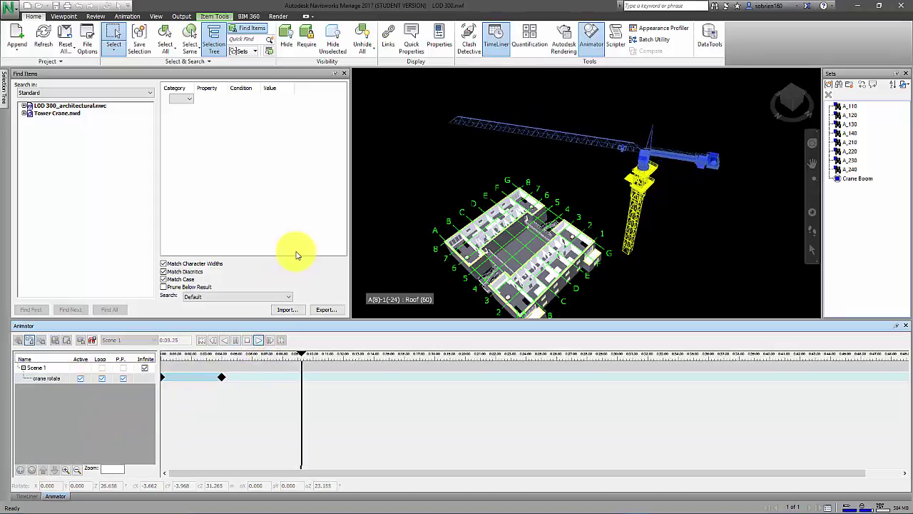
pyautogui.click(734, 226)
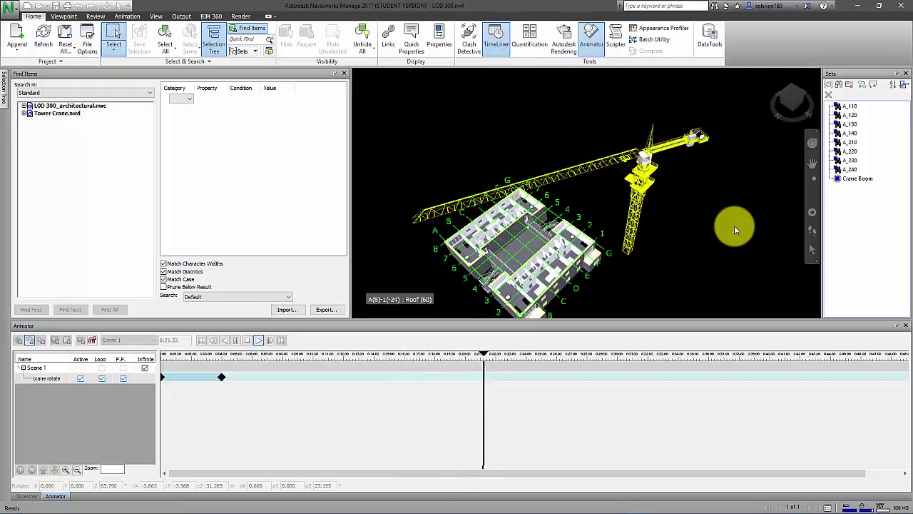
# Step: Run the TimeLiner construction simulation to check whether the crane appears during the build, and stop it
pyautogui.click(27, 496)
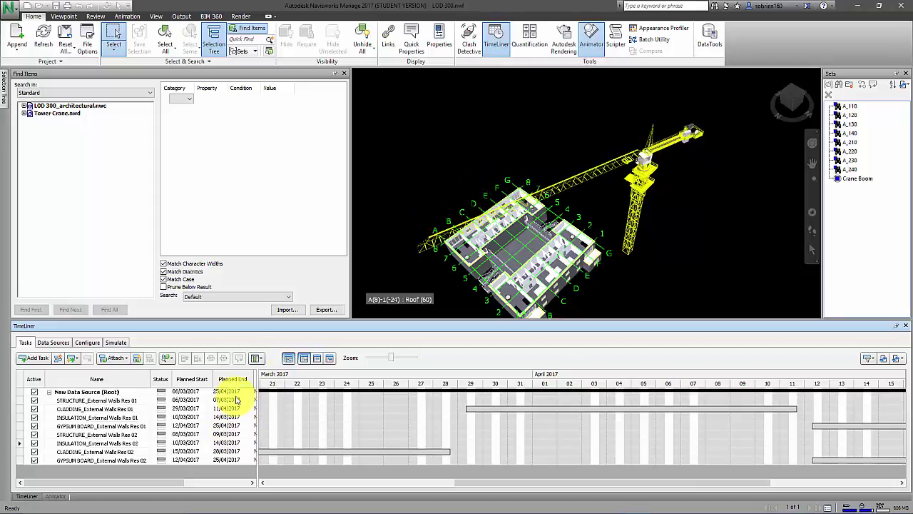
pyautogui.click(116, 343)
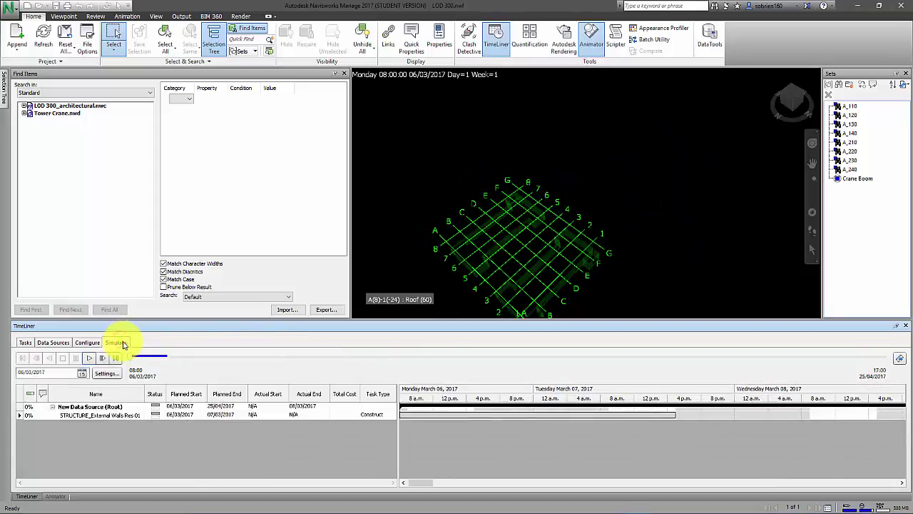
pyautogui.click(90, 358)
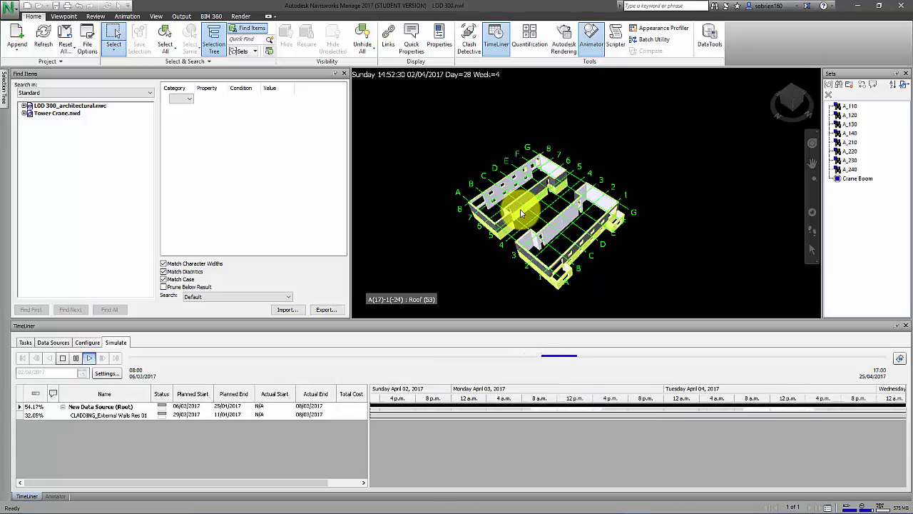
pyautogui.click(62, 358)
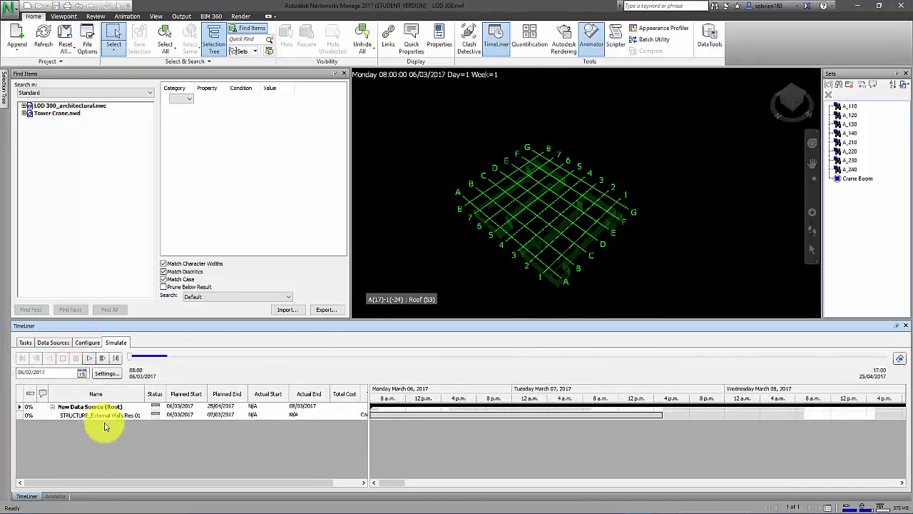
# Step: Add a new TimeLiner task below the external wall tasks and name it crane
pyautogui.click(25, 343)
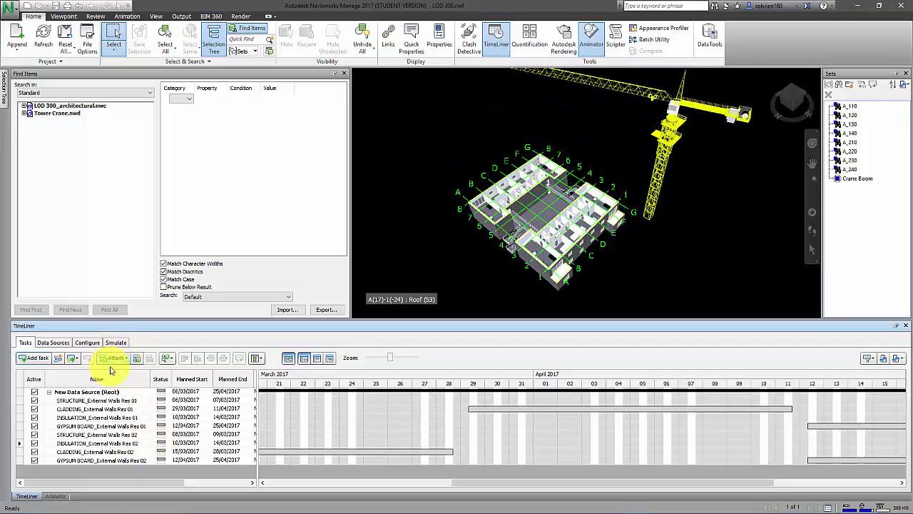
pyautogui.click(39, 363)
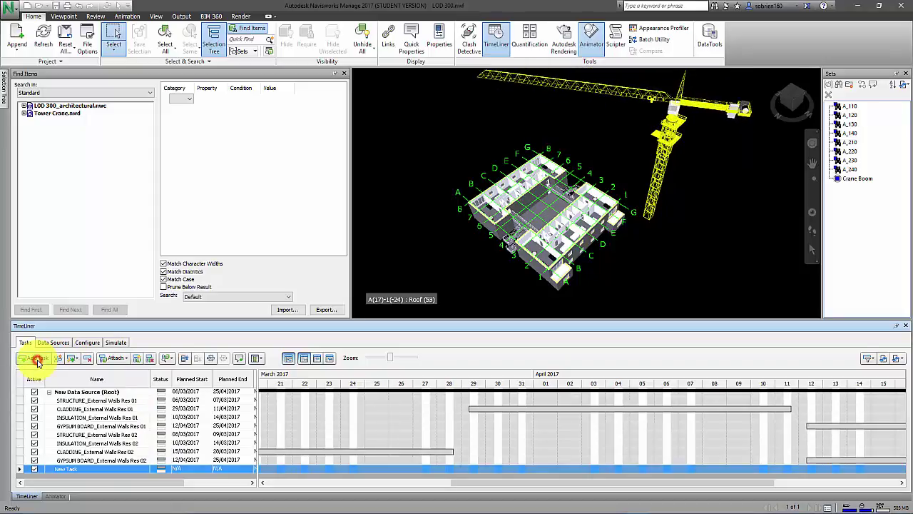
pyautogui.rightClick(102, 473)
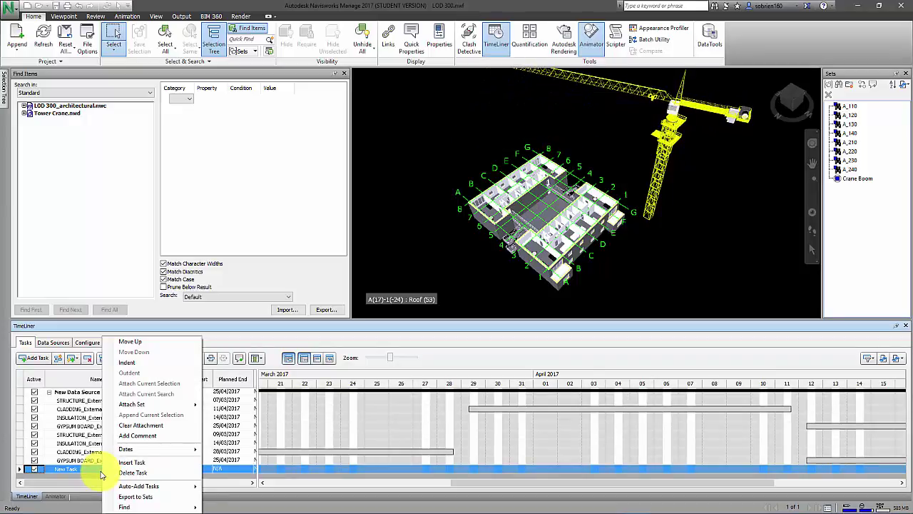
pyautogui.click(91, 470)
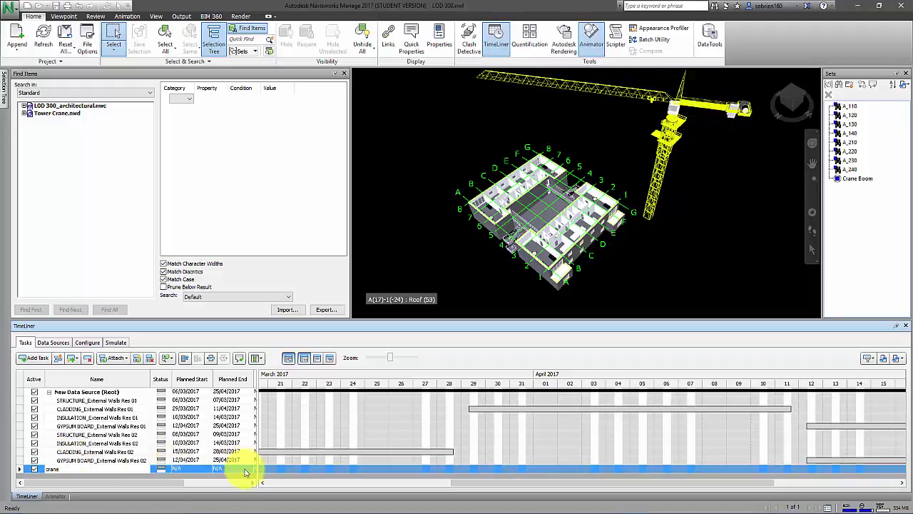
# Step: Set the crane task's type to Construct and pick its planned start date in March 2017
pyautogui.moveTo(257, 467); pyautogui.dragTo(326, 468)
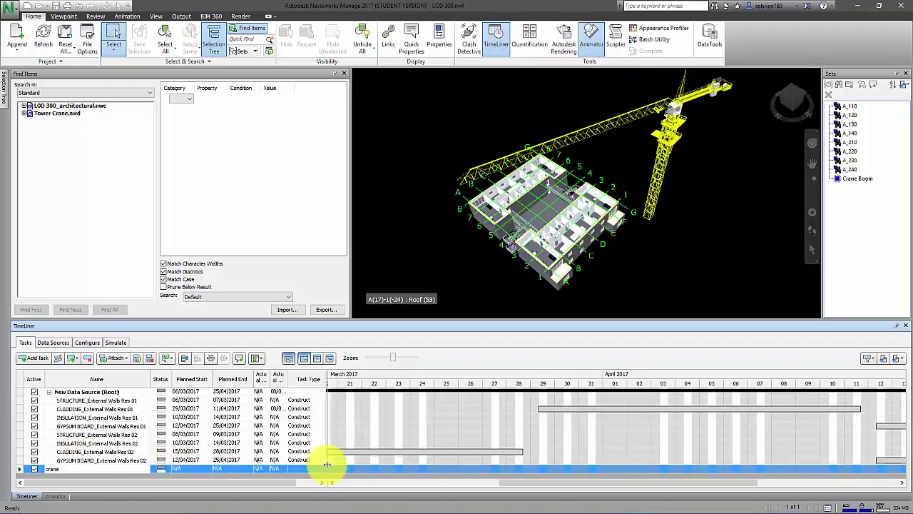
pyautogui.click(314, 469)
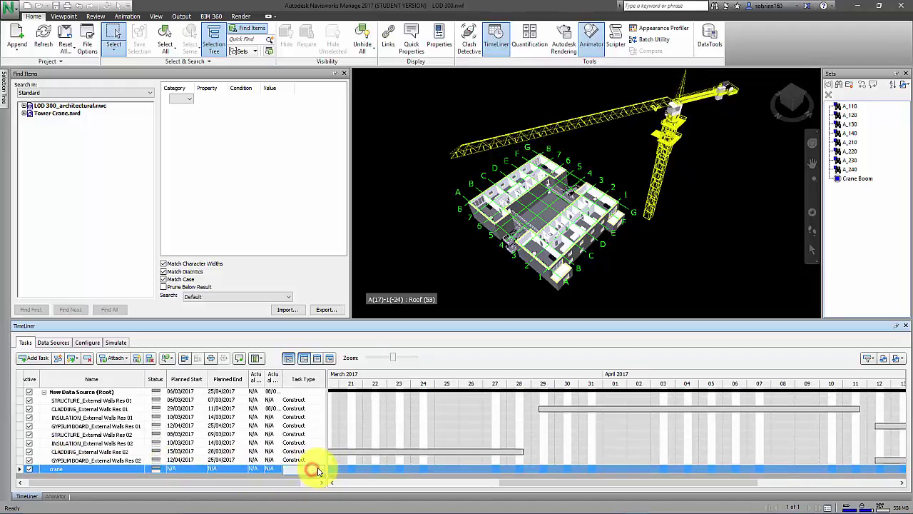
pyautogui.click(319, 470)
pyautogui.click(302, 486)
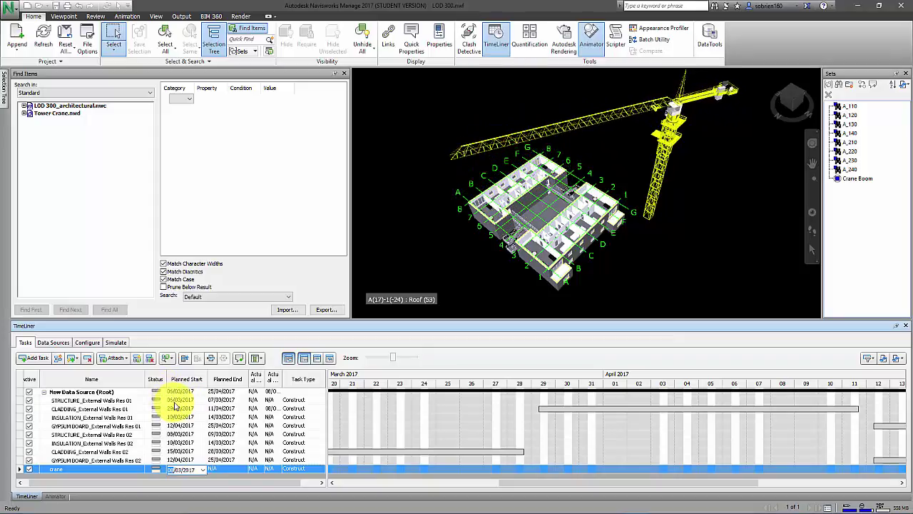
pyautogui.click(205, 470)
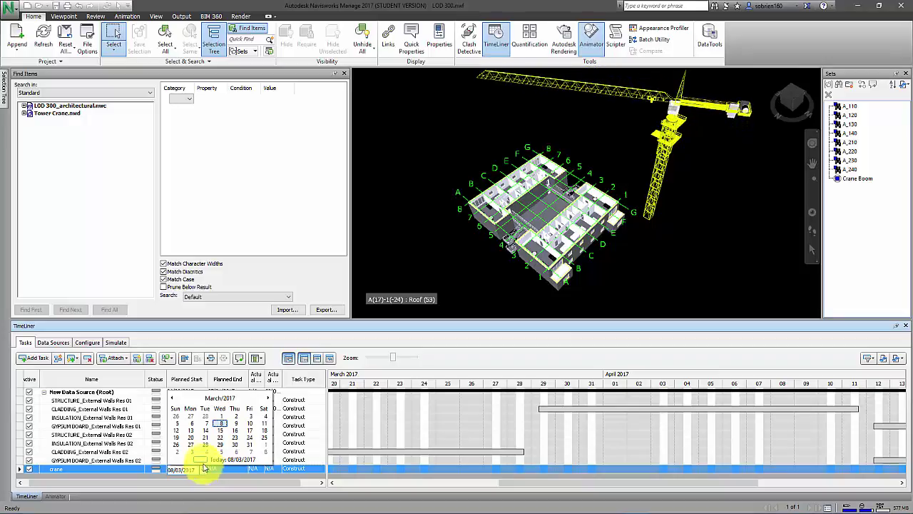
pyautogui.click(249, 416)
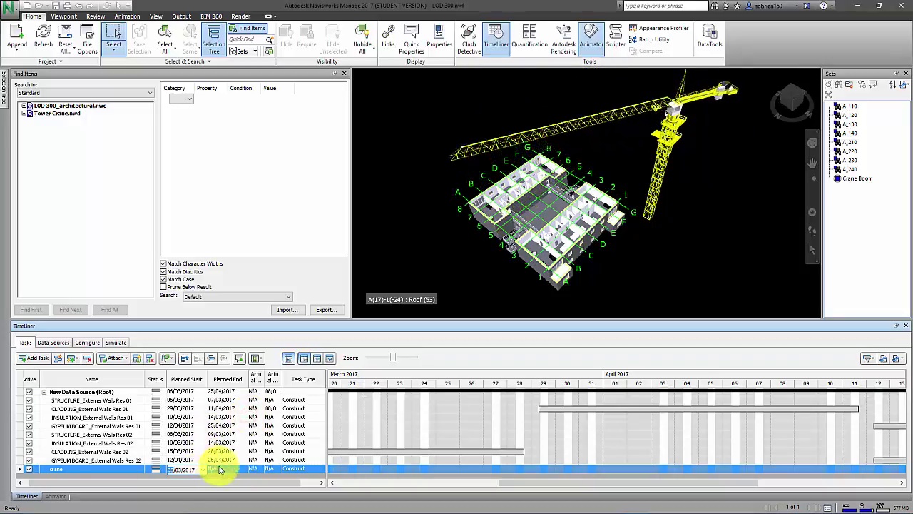
# Step: Set the crane task's planned end date to 03/03/2017
pyautogui.click(242, 469)
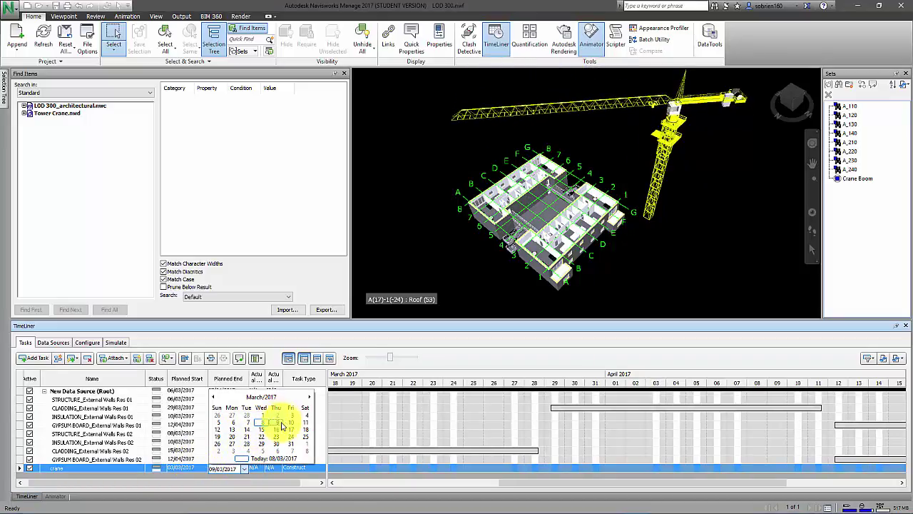
pyautogui.click(292, 414)
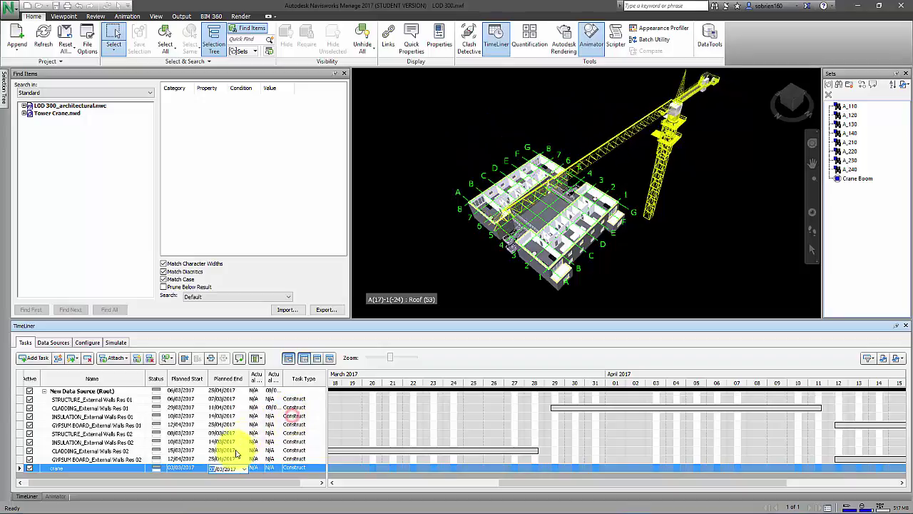
pyautogui.click(259, 477)
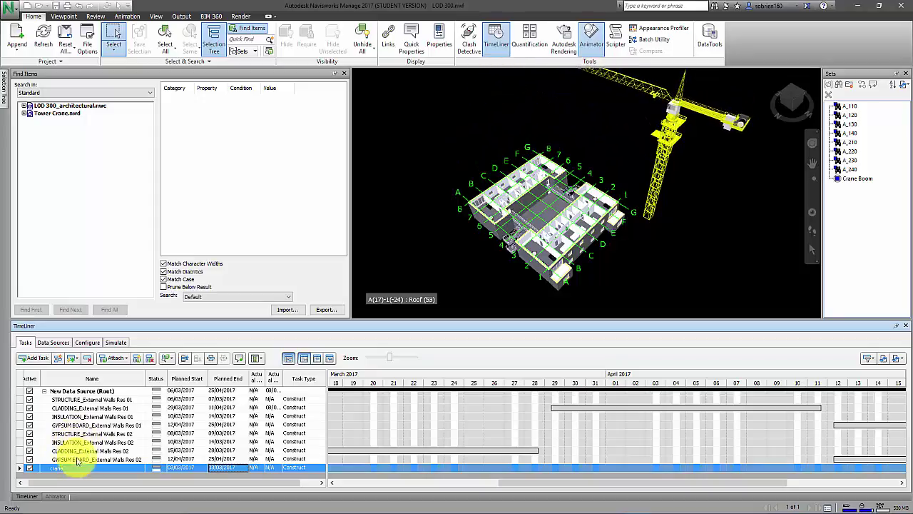
# Step: Add another TimeLiner task below the crane task and name it crane disassembly
pyautogui.click(45, 360)
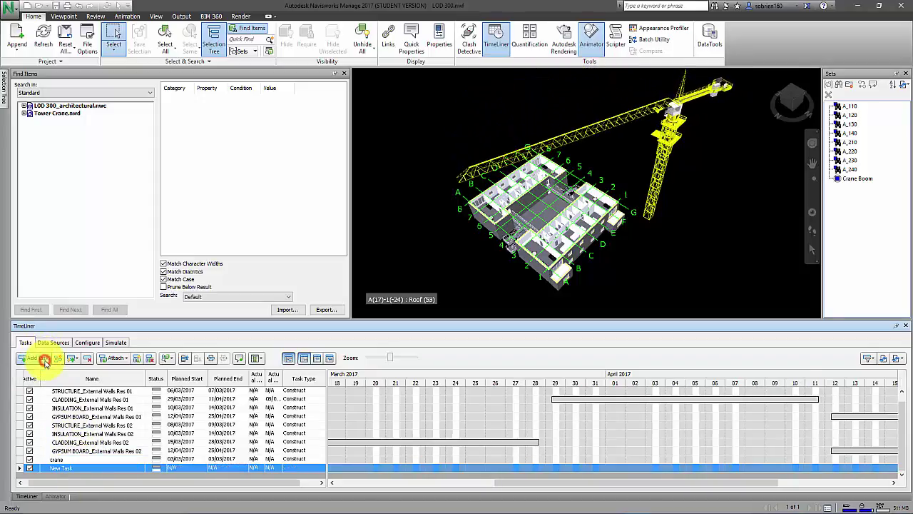
pyautogui.click(63, 470)
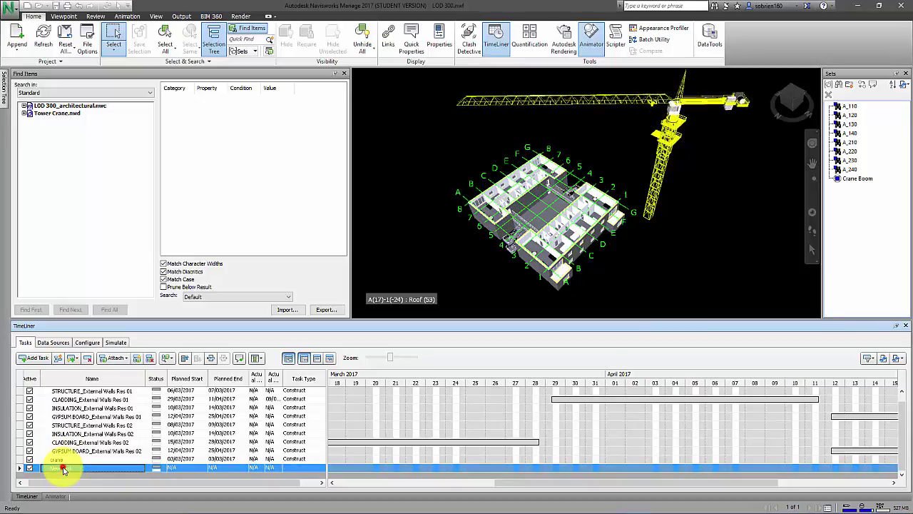
pyautogui.click(63, 470)
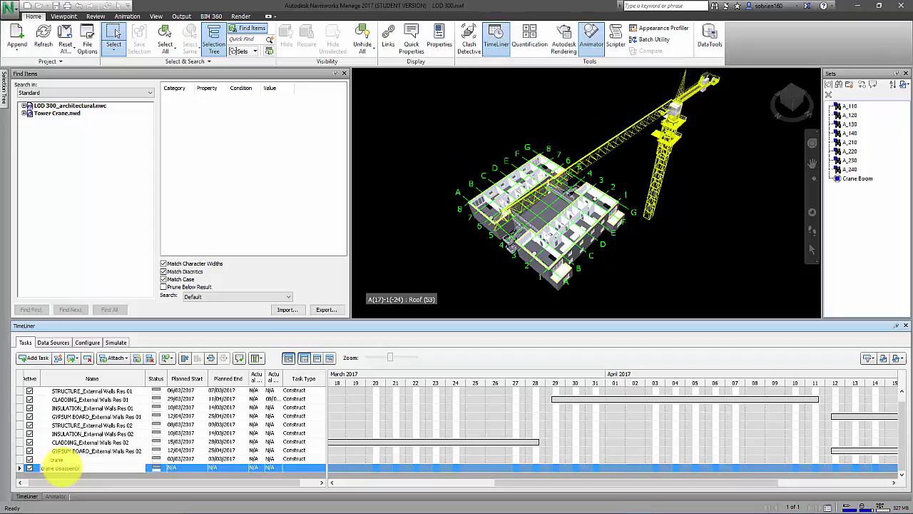
# Step: Schedule the crane disassembly task with planned start 09/03/2017 and planned end 10/03/2017
pyautogui.click(182, 468)
pyautogui.click(204, 469)
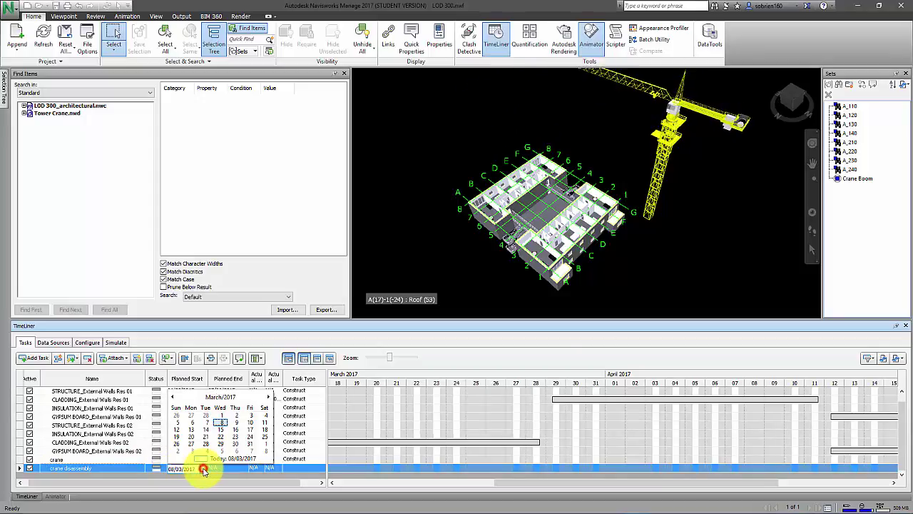
pyautogui.click(130, 469)
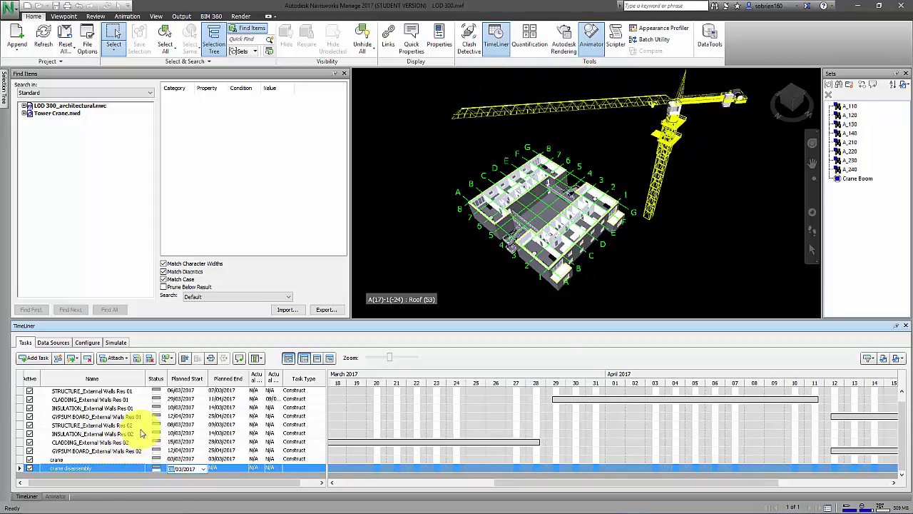
pyautogui.click(204, 469)
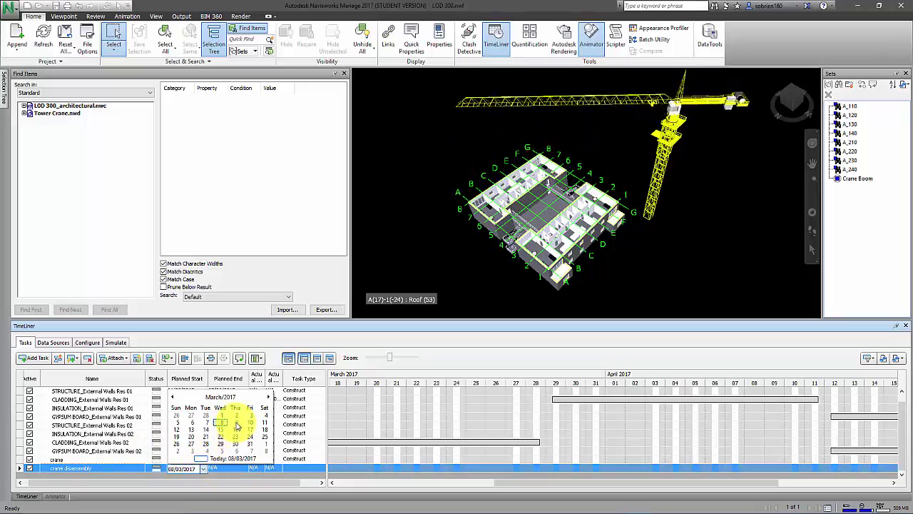
pyautogui.click(237, 424)
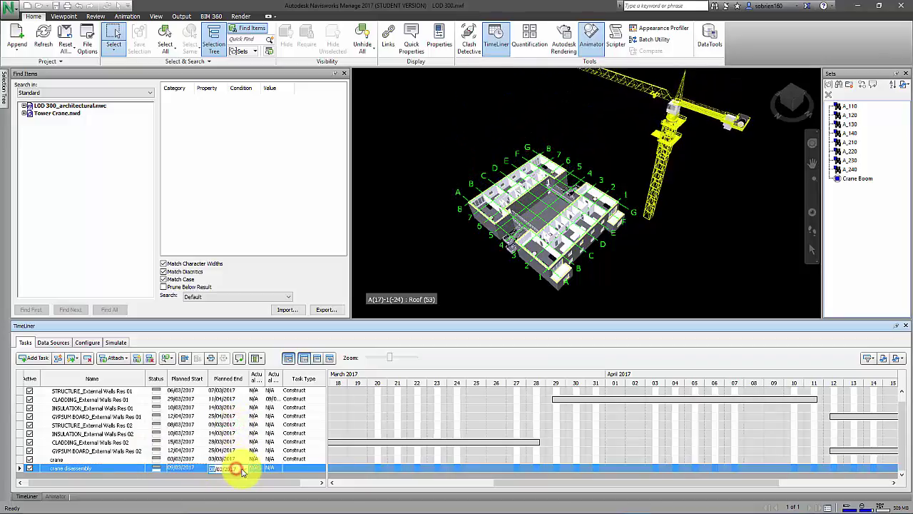
pyautogui.click(242, 470)
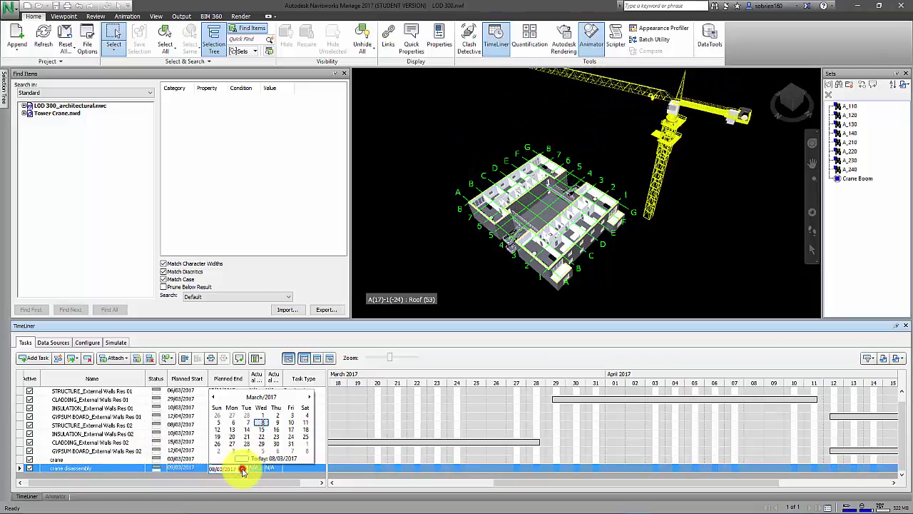
pyautogui.click(291, 425)
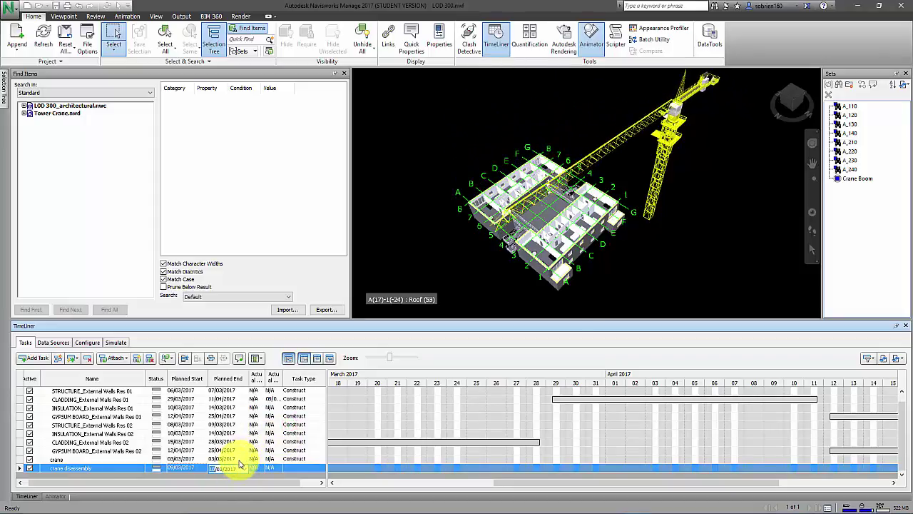
# Step: Set the crane disassembly task's type to Demolish
pyautogui.click(291, 468)
pyautogui.click(319, 469)
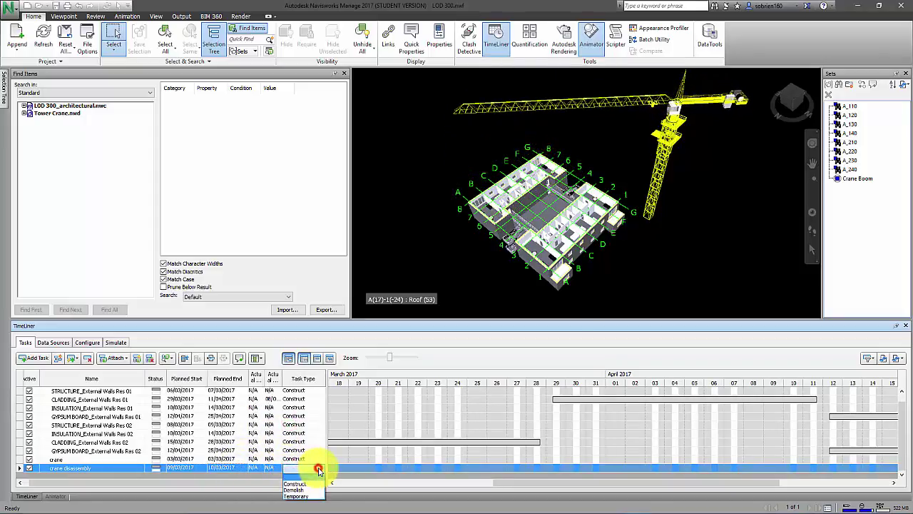
pyautogui.click(294, 490)
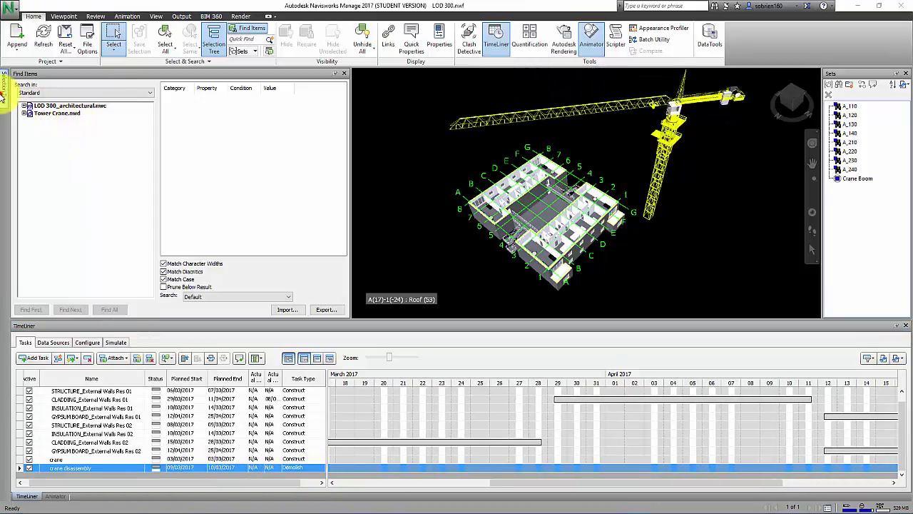
# Step: Append the whole Tower Crane.nwd model to the crane disassembly task as its current selection, and clear the selection
pyautogui.moveTo(5, 97)
pyautogui.click(53, 105)
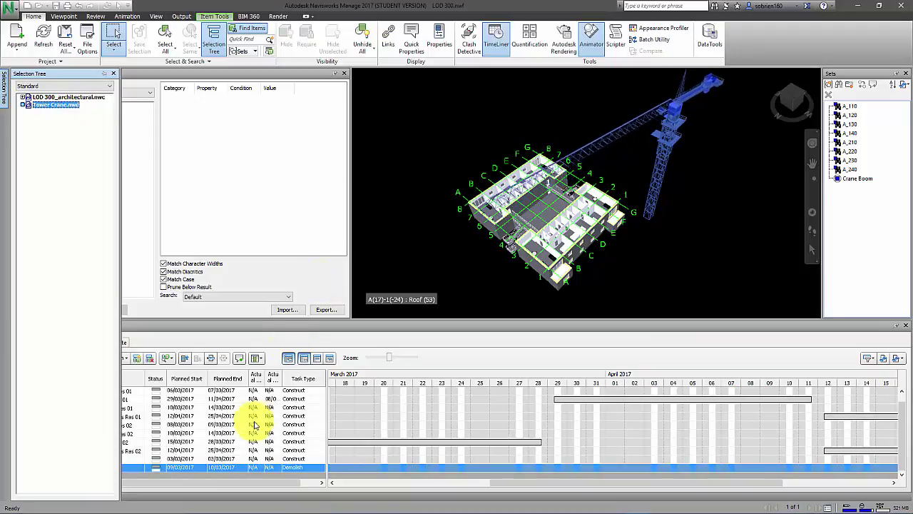
pyautogui.rightClick(187, 471)
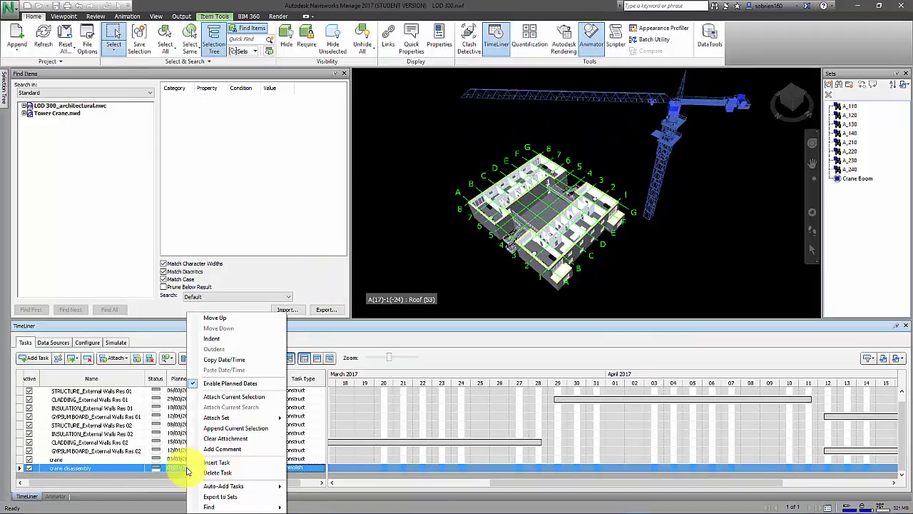
pyautogui.moveTo(208, 421)
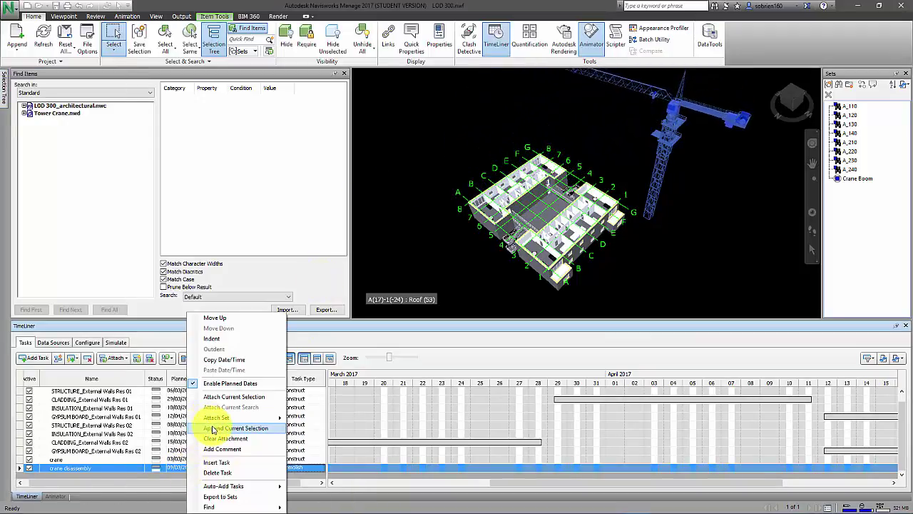
pyautogui.click(211, 429)
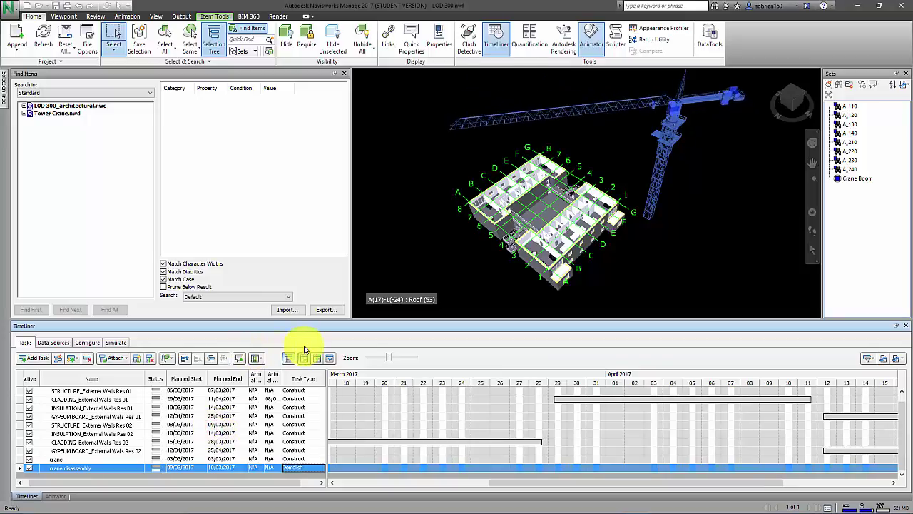
pyautogui.click(440, 275)
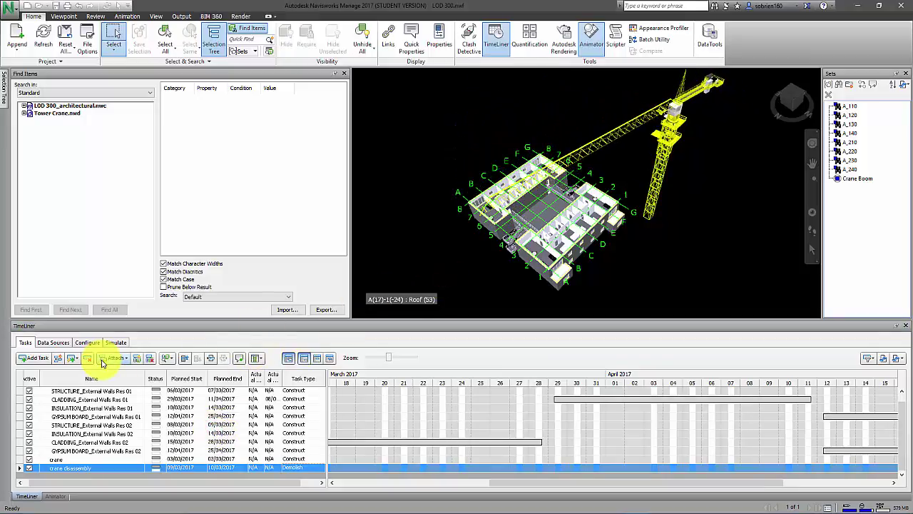
# Step: Play the TimeLiner simulation and examine the crane and building sequence from a closer, orbited view
pyautogui.click(116, 342)
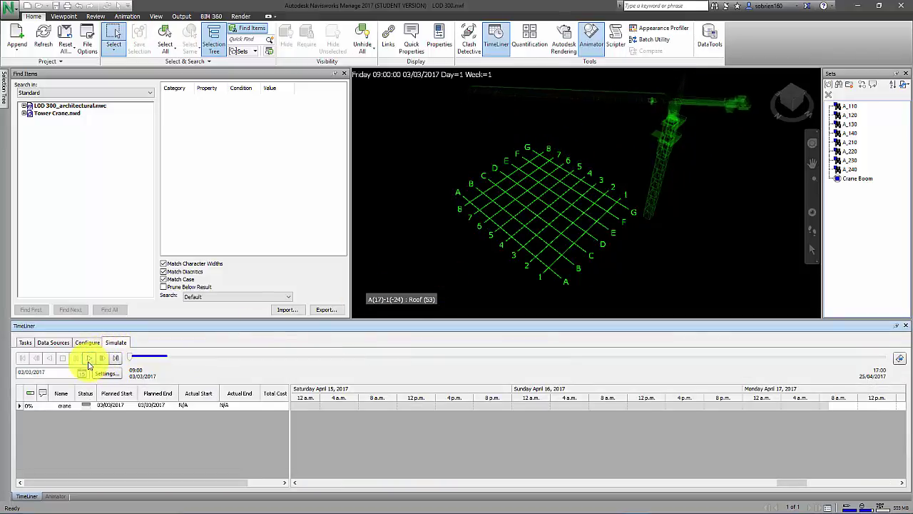
pyautogui.click(87, 361)
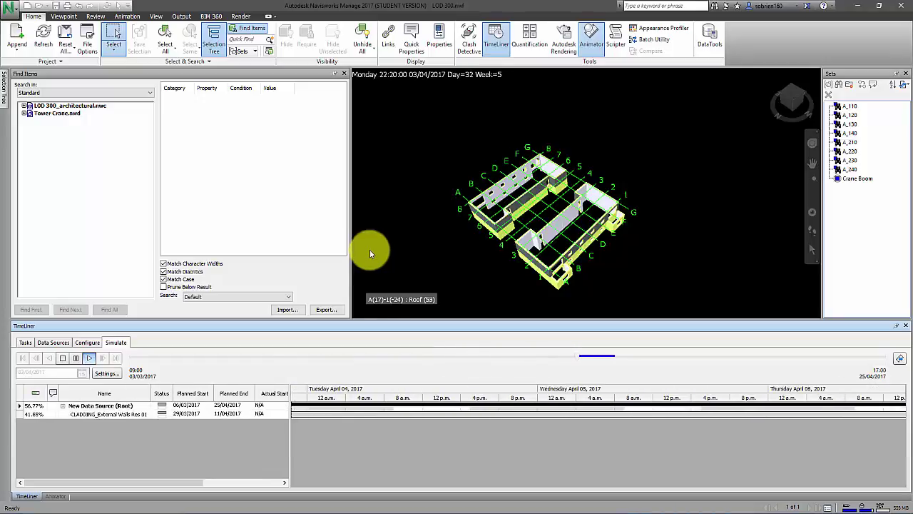
pyautogui.scroll(3, 573, 224)
pyautogui.keyDown('shift'); pyautogui.moveTo(566, 228); pyautogui.dragTo(625, 234, button='middle'); pyautogui.keyUp('shift')
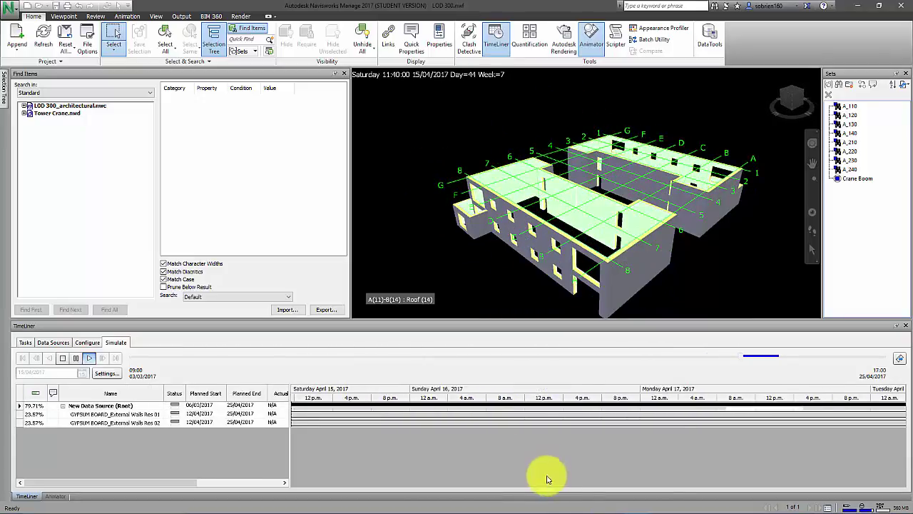
pyautogui.moveTo(580, 509)
pyautogui.click(612, 508)
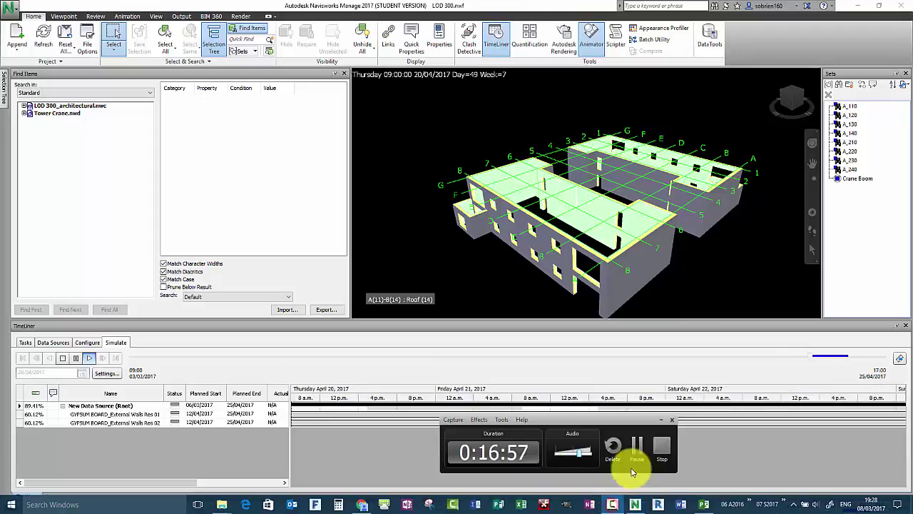